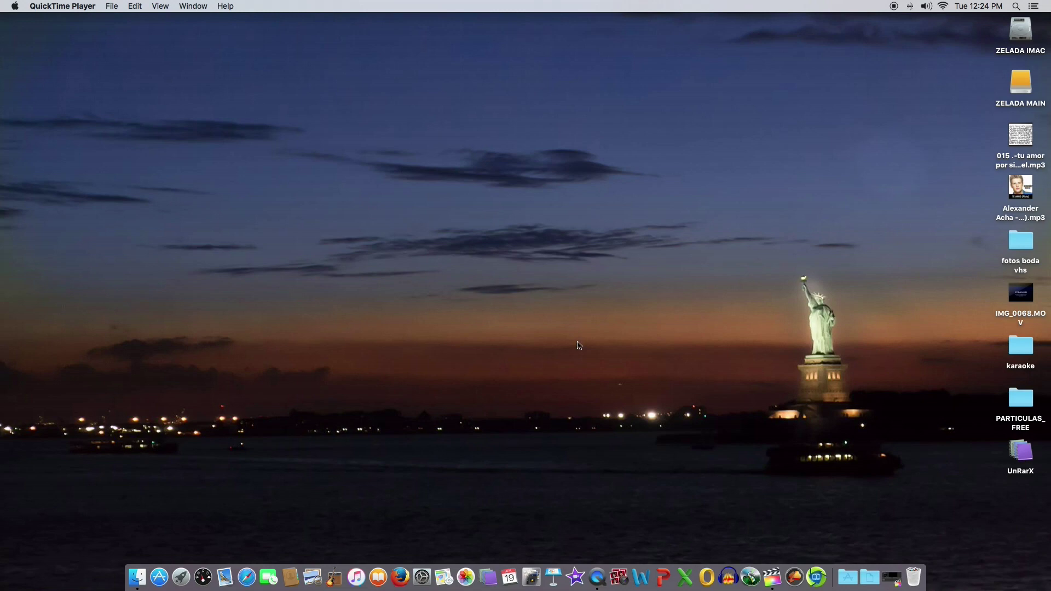
Restore the minimized Final Cut Pro window from the Dock.
click(774, 576)
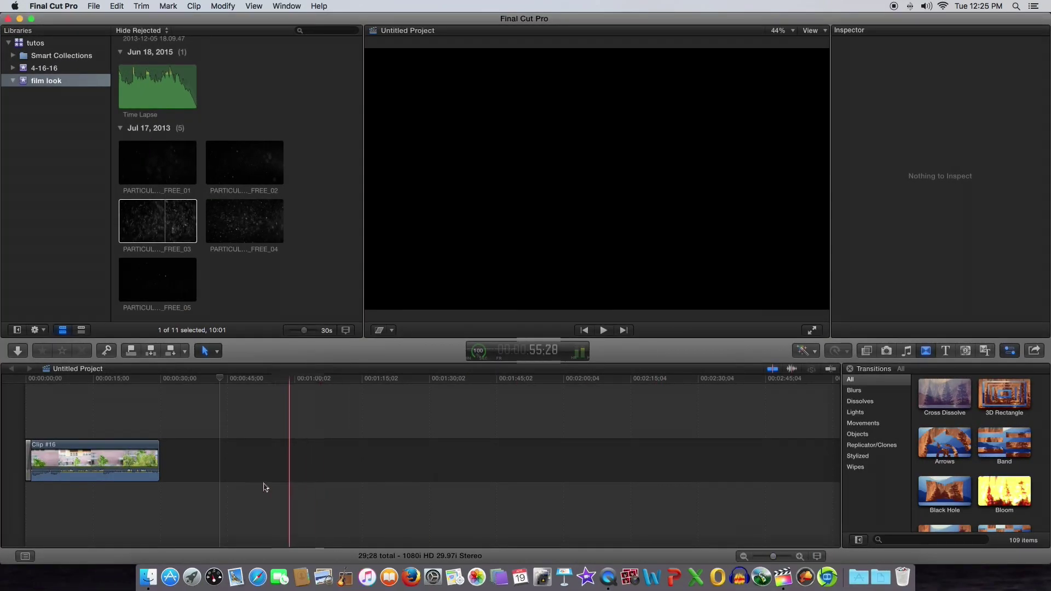
click(159, 241)
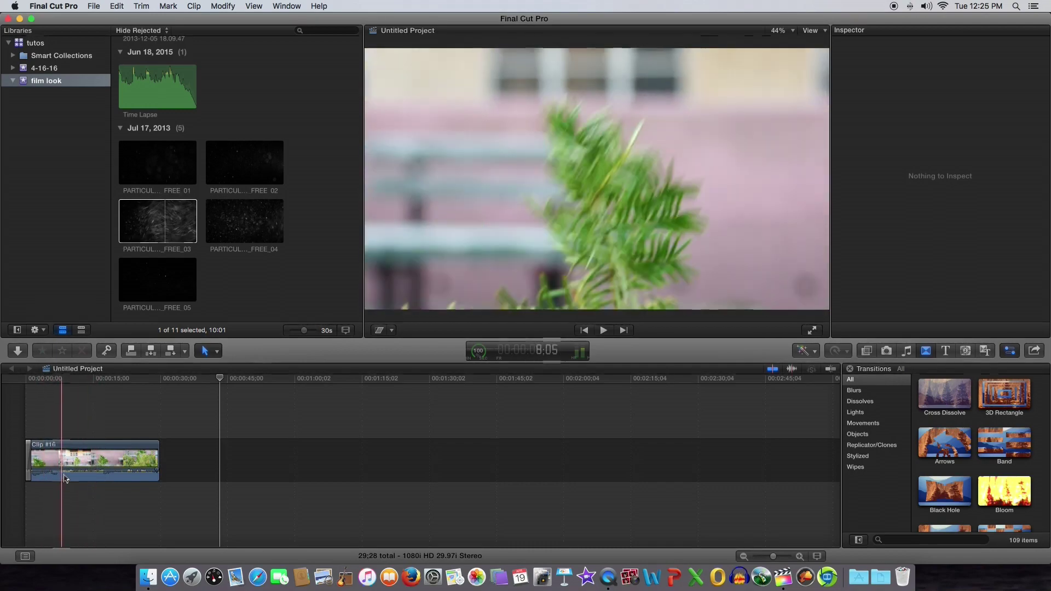
Detach Clip #16's audio and delete the separated audio clip.
right_click(74, 465)
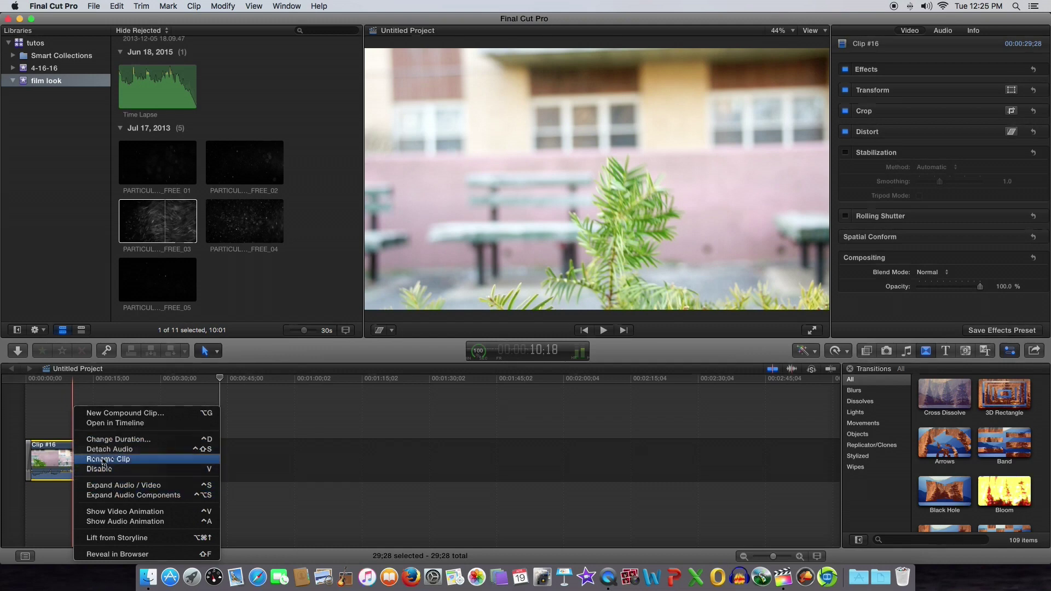
click(107, 449)
click(105, 495)
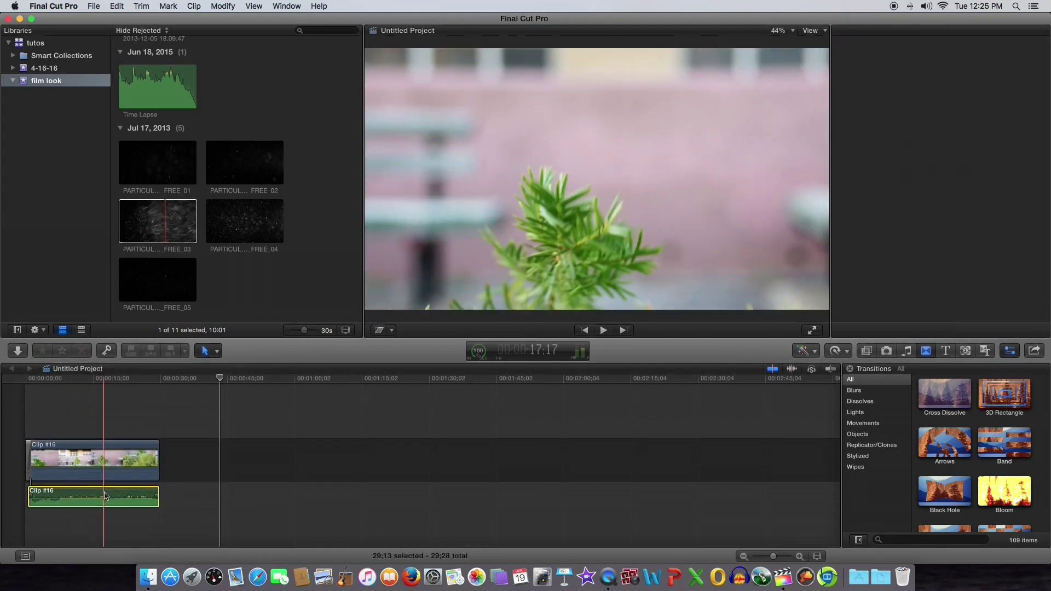
key(Delete)
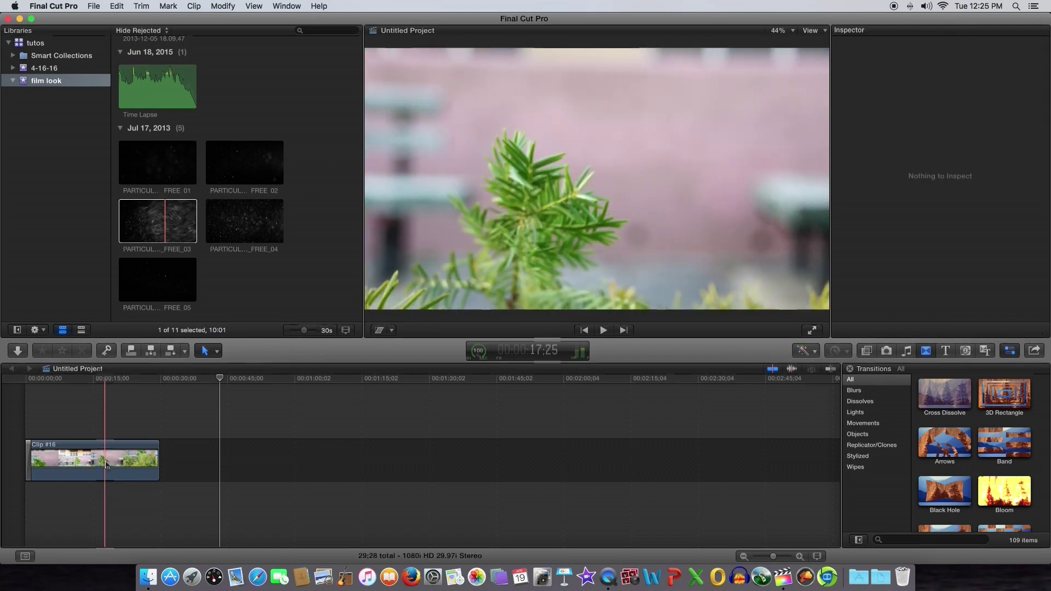
Reselect Clip #16 and bring up its Retime speed menu.
click(105, 465)
right_click(106, 464)
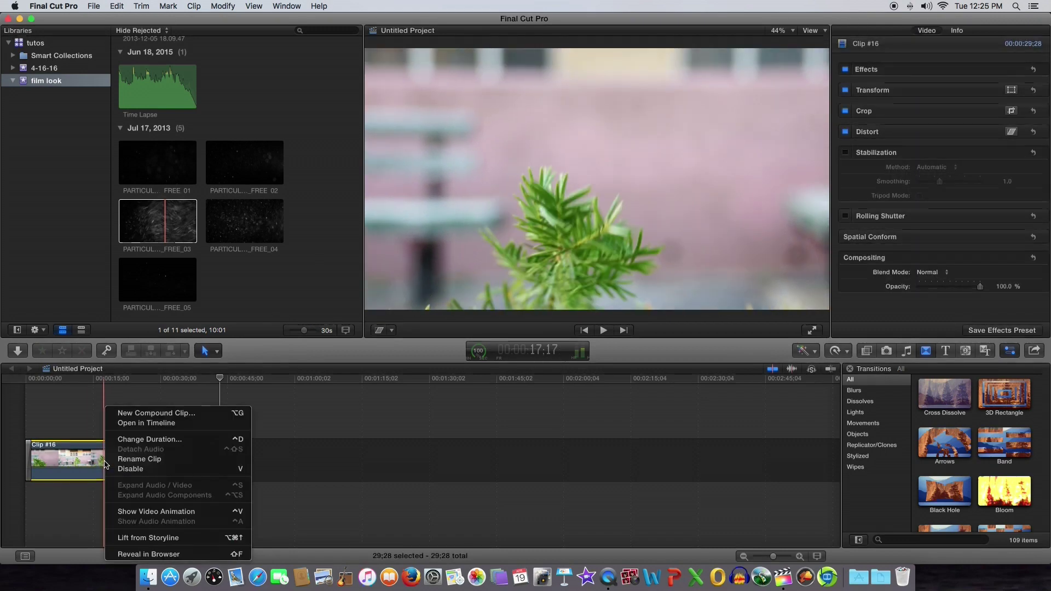
click(91, 464)
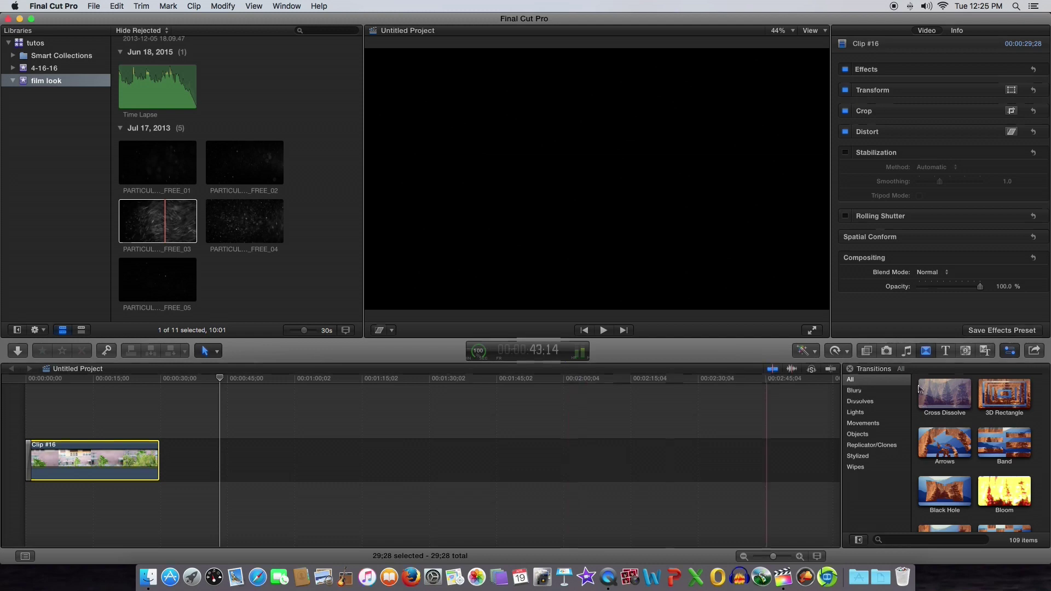
click(847, 353)
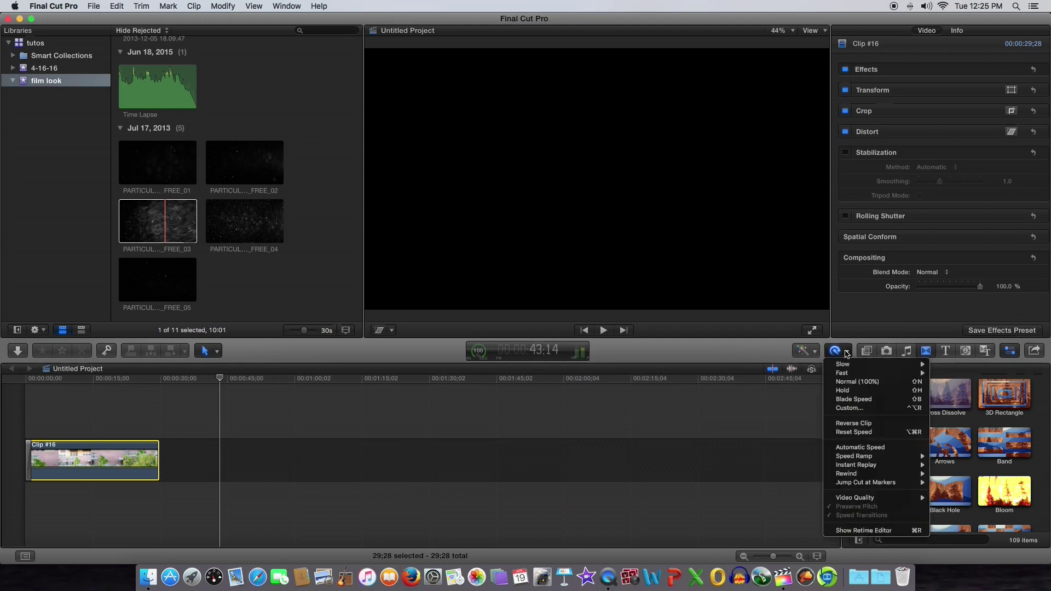
Retime Clip #16 to a custom 75% rate, lengthening it to 39;22, and play it back.
mouse_move(849, 364)
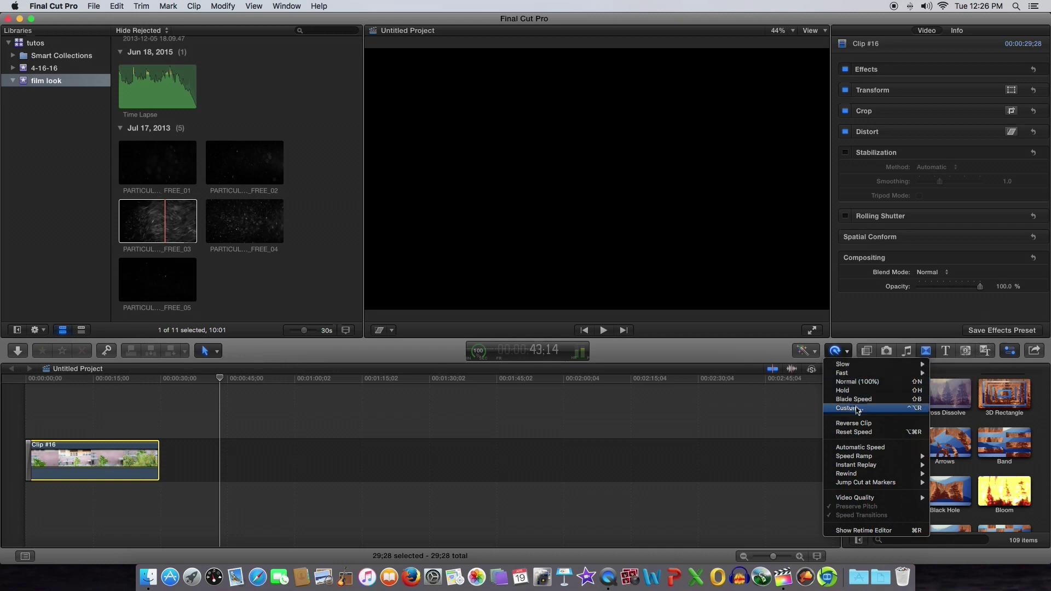
click(858, 410)
text(75)
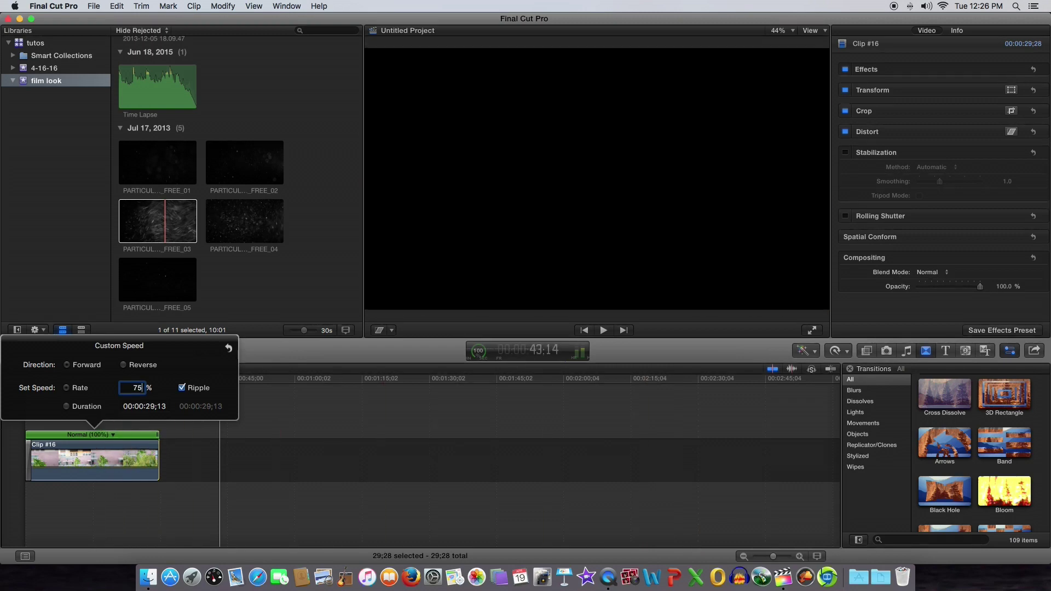
key(Return)
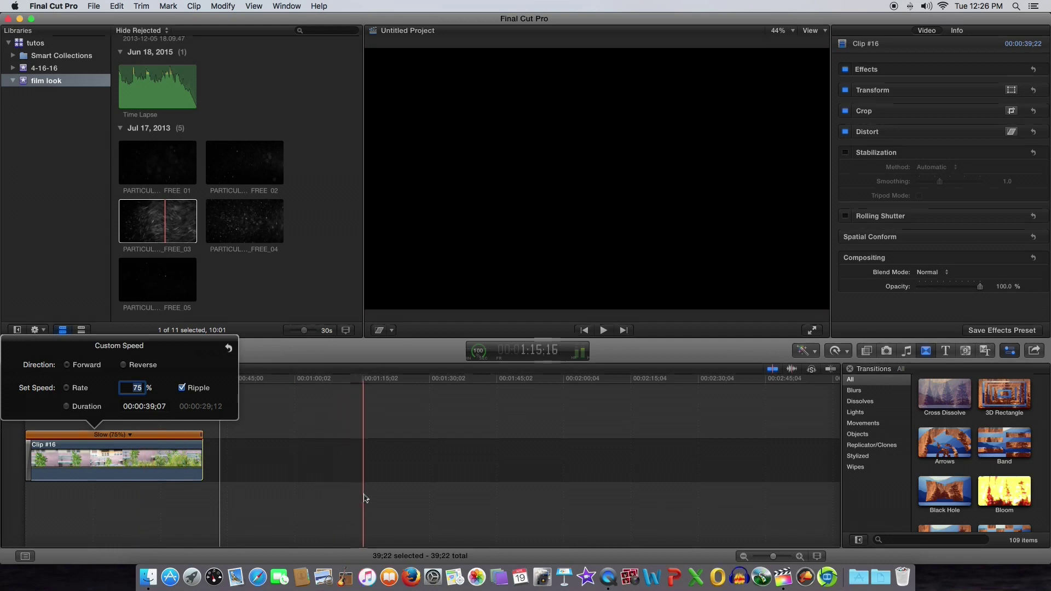
click(72, 515)
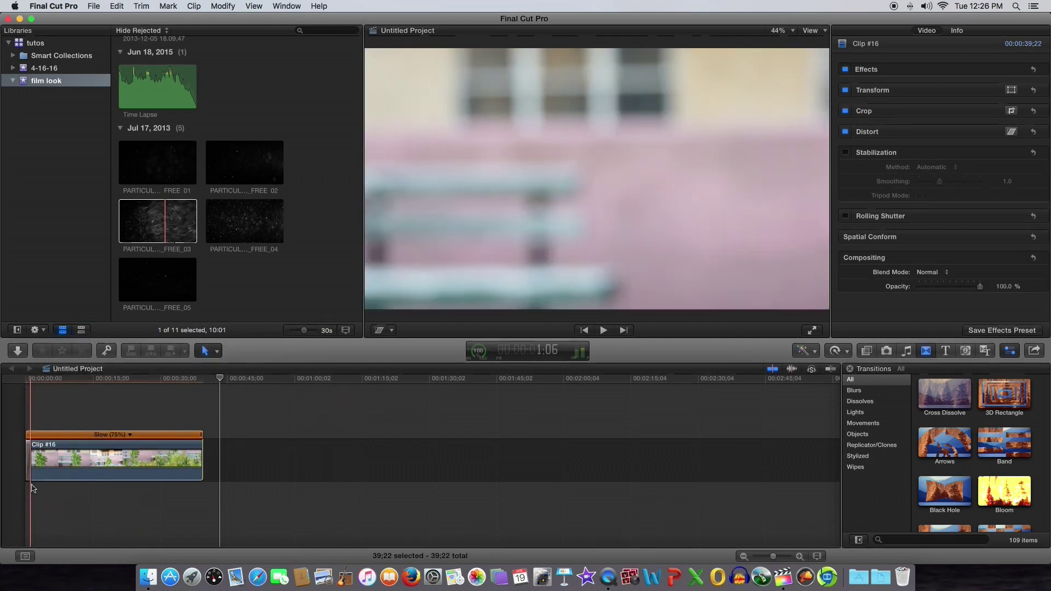
key(space)
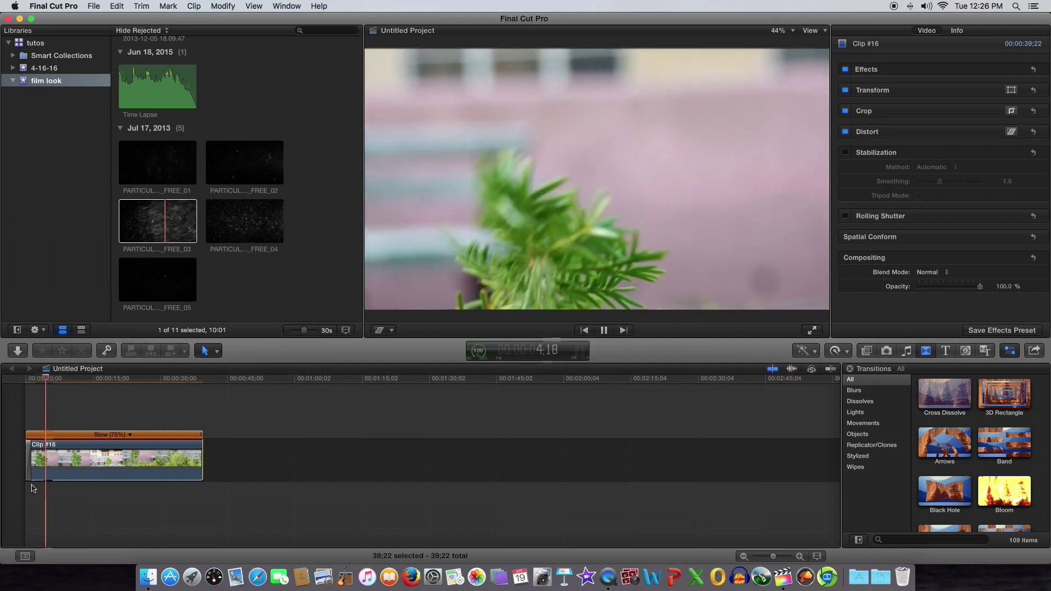
key(space)
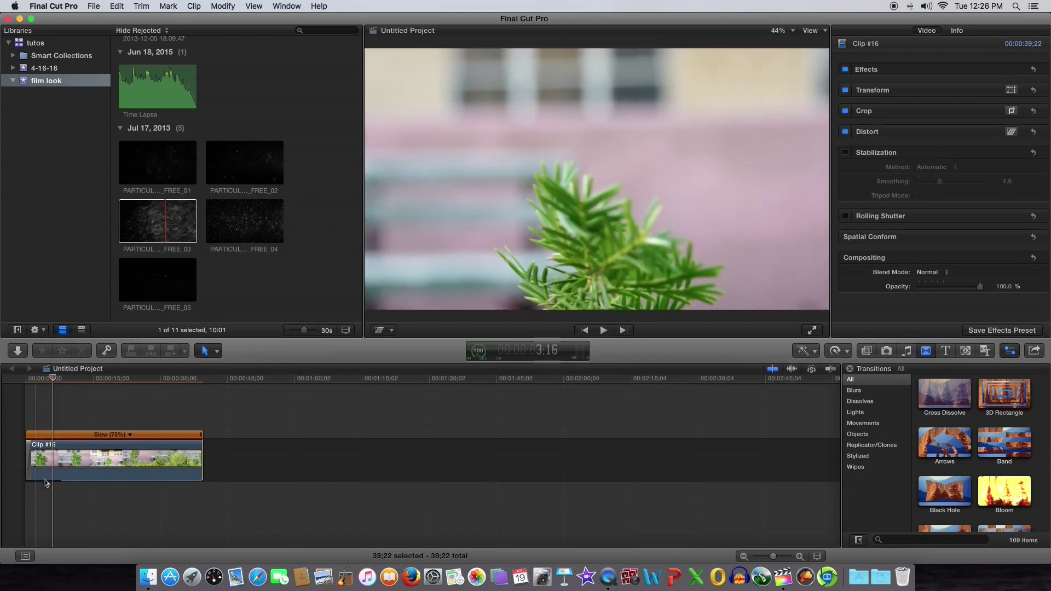
click(244, 475)
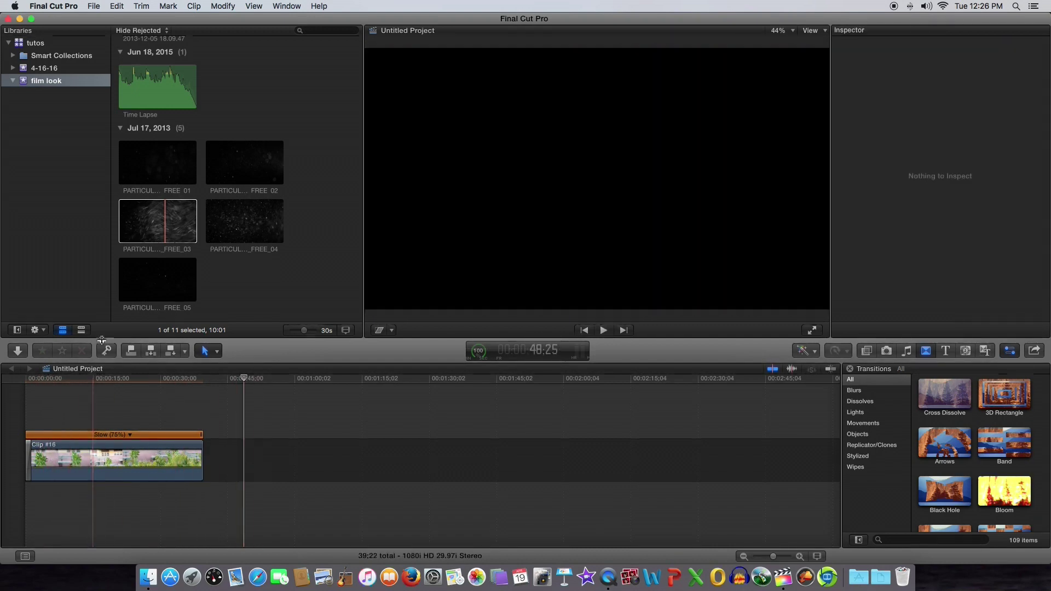
Connect the PARTICULAS_FREE_03 clip (10:01) above the beginning of Clip #16.
click(55, 459)
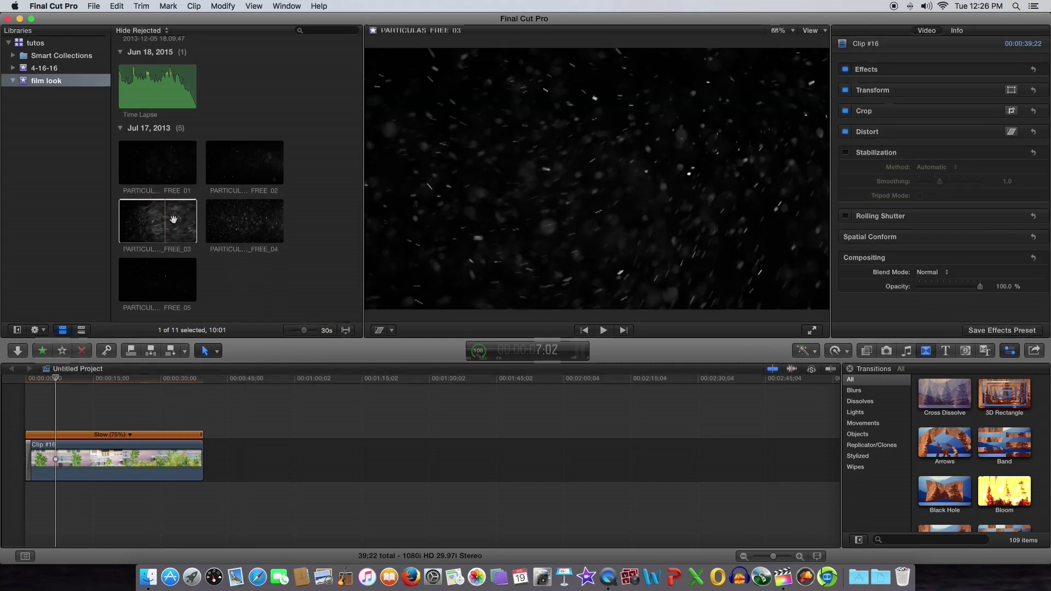
click(126, 228)
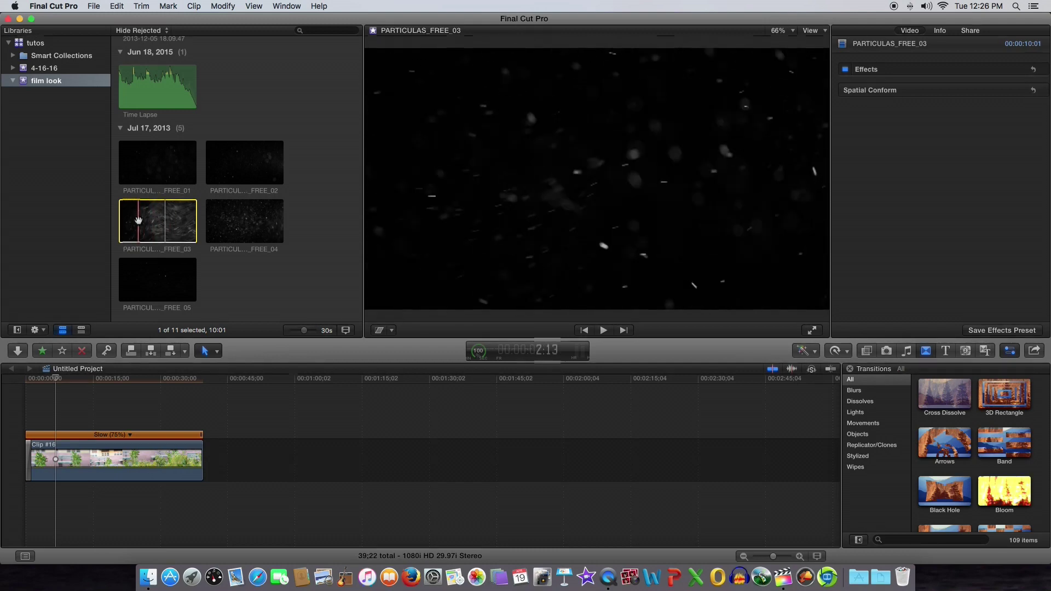
key(space)
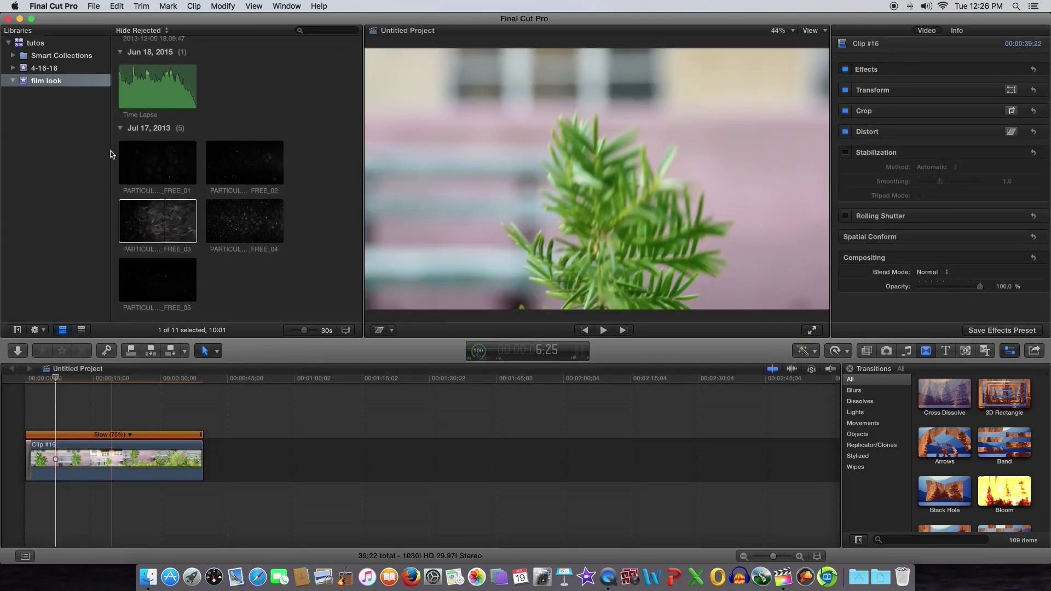
drag(156, 223, 34, 414)
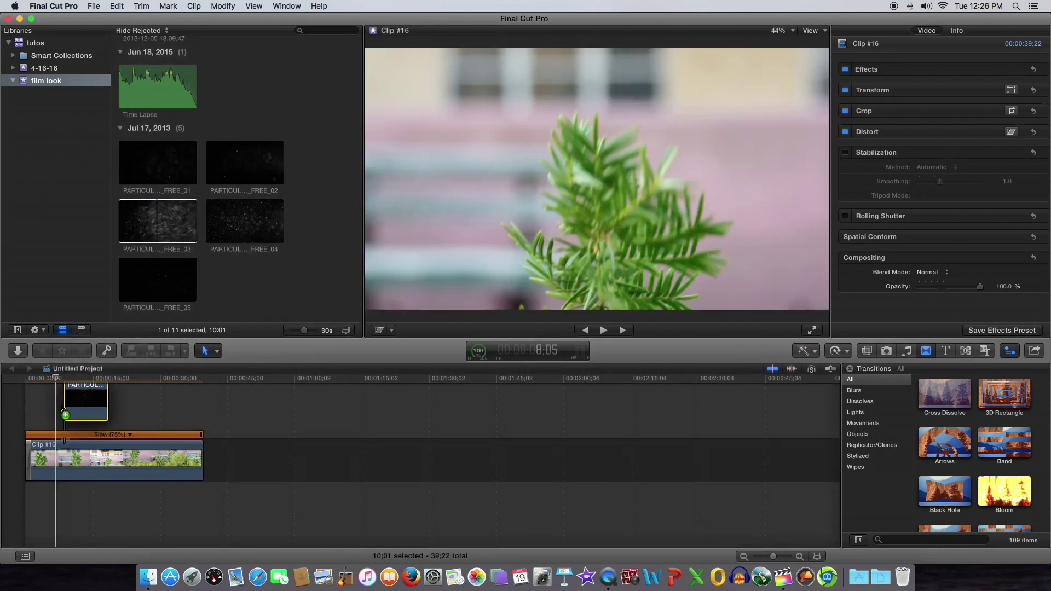
drag(33, 415, 35, 413)
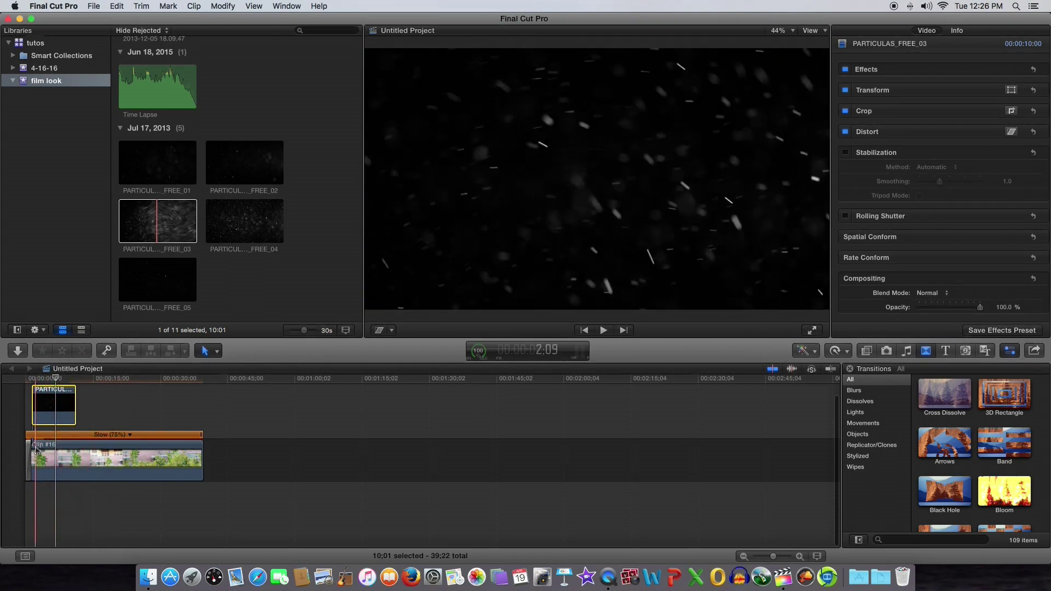
key(space)
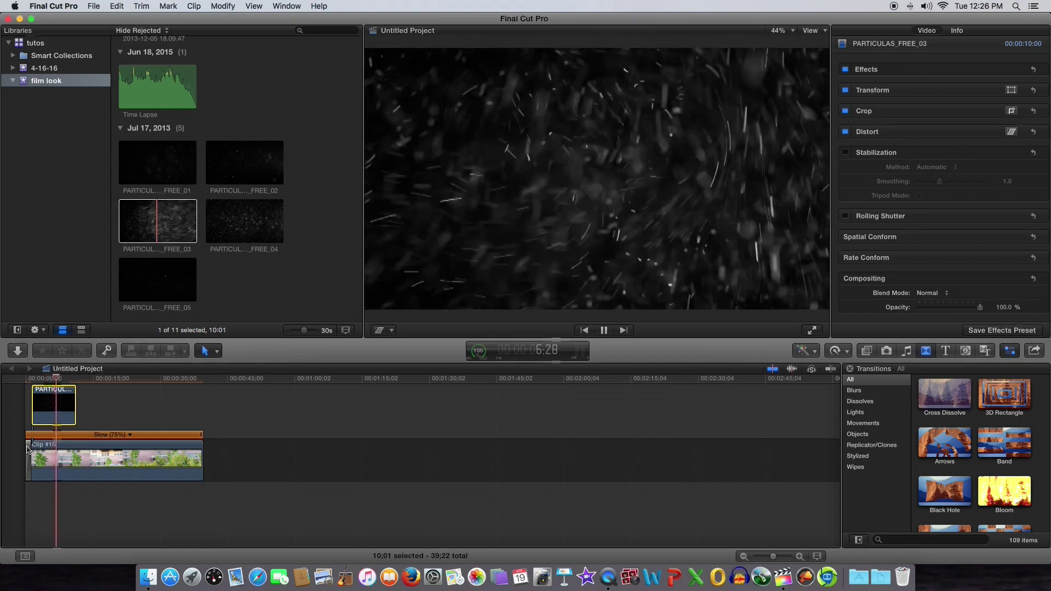
key(space)
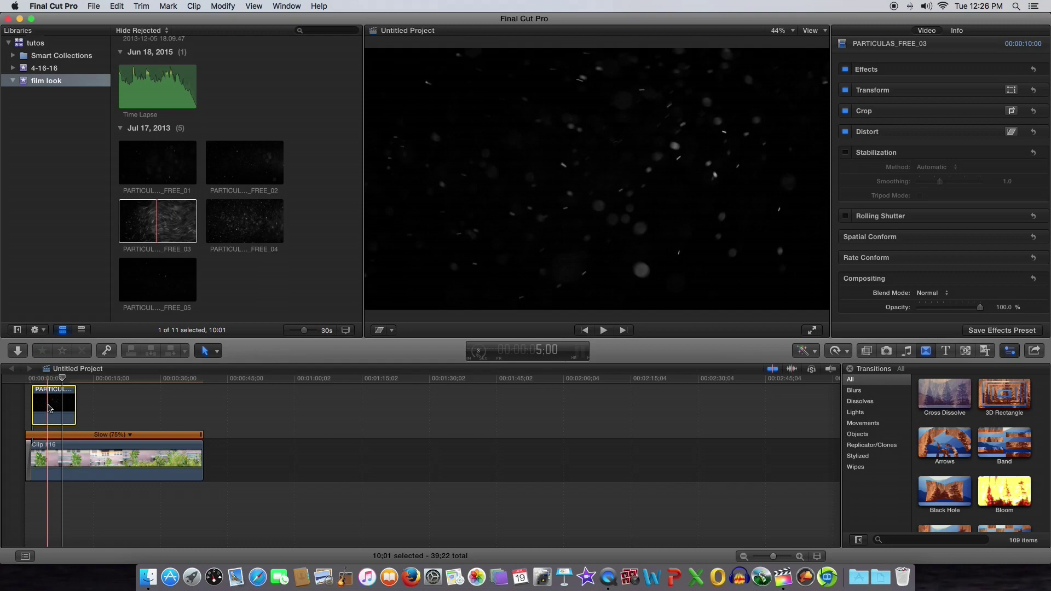
click(55, 463)
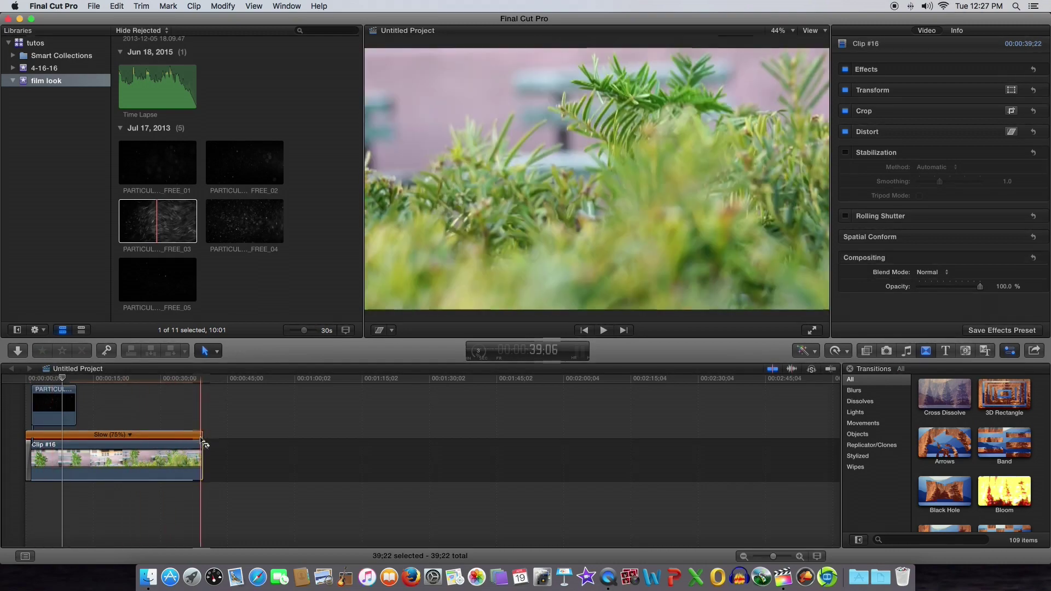
click(63, 404)
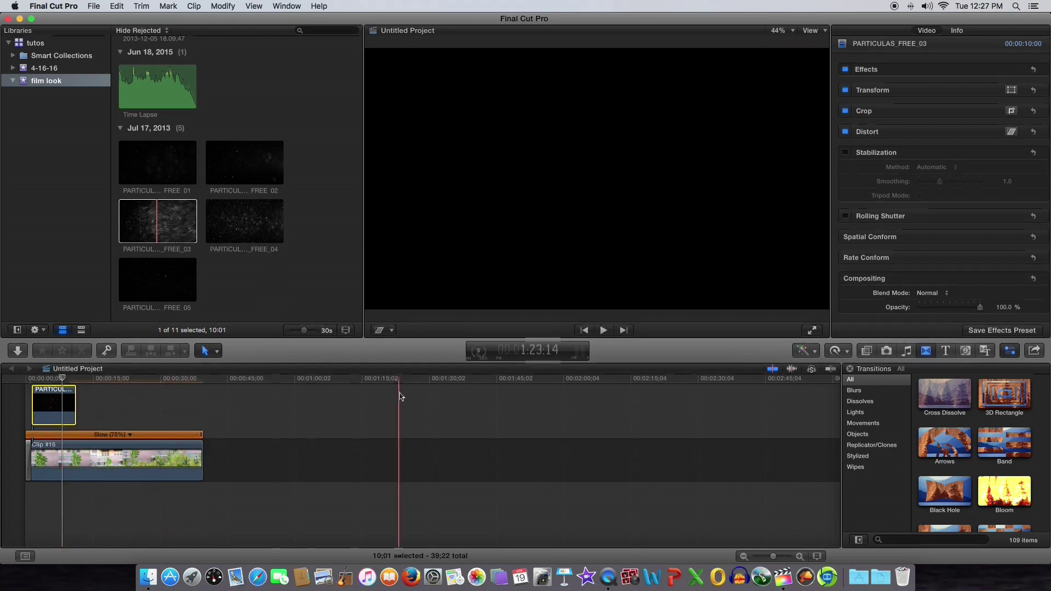
Set the PARTICULAS_FREE_03 overlay's blend mode to Add in the Inspector.
click(1016, 353)
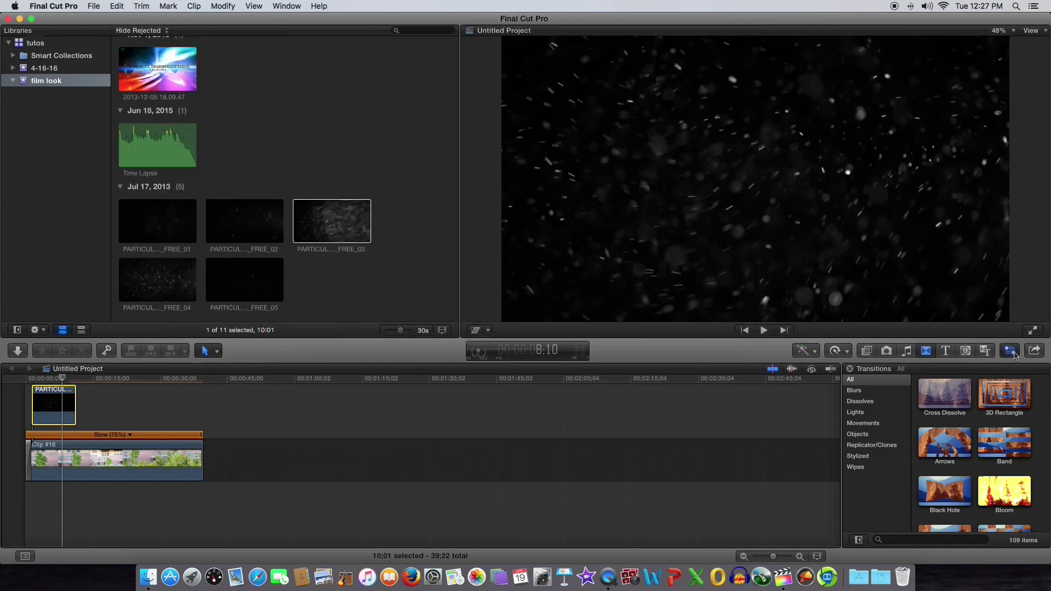
click(1015, 353)
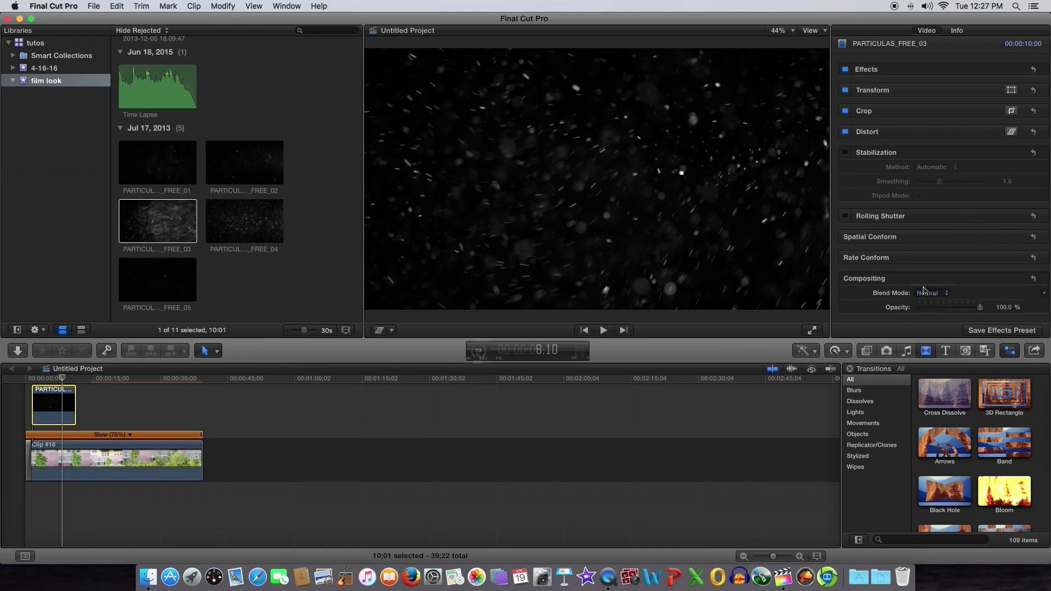
click(947, 298)
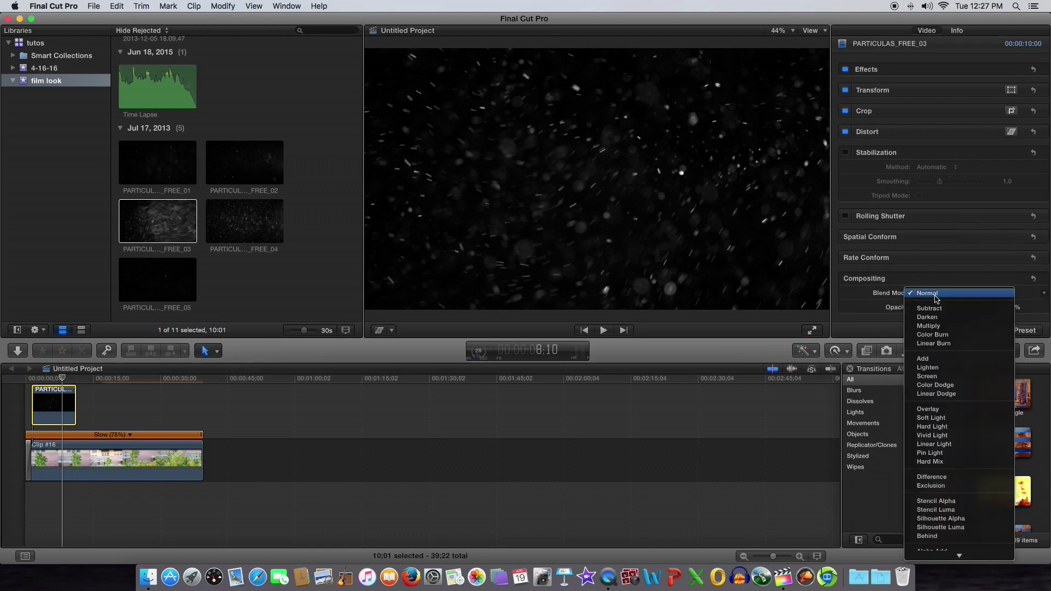
click(878, 305)
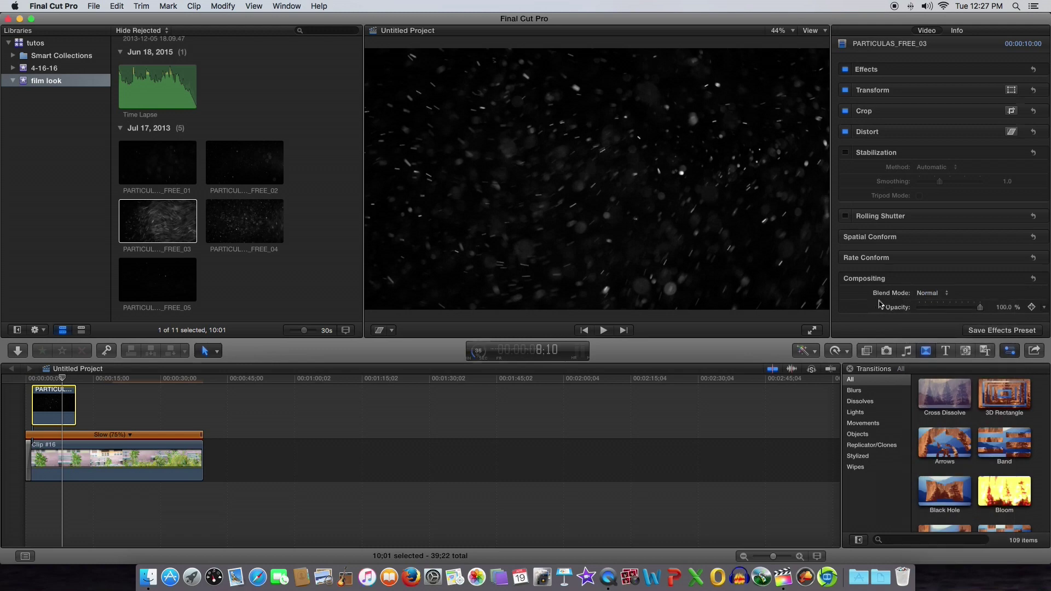
click(943, 299)
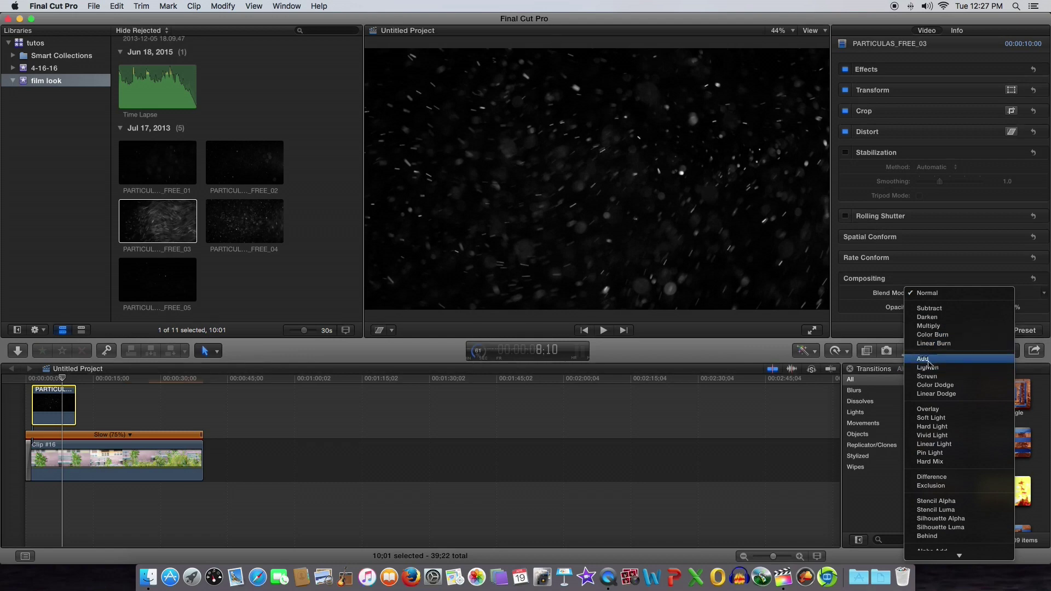
click(928, 360)
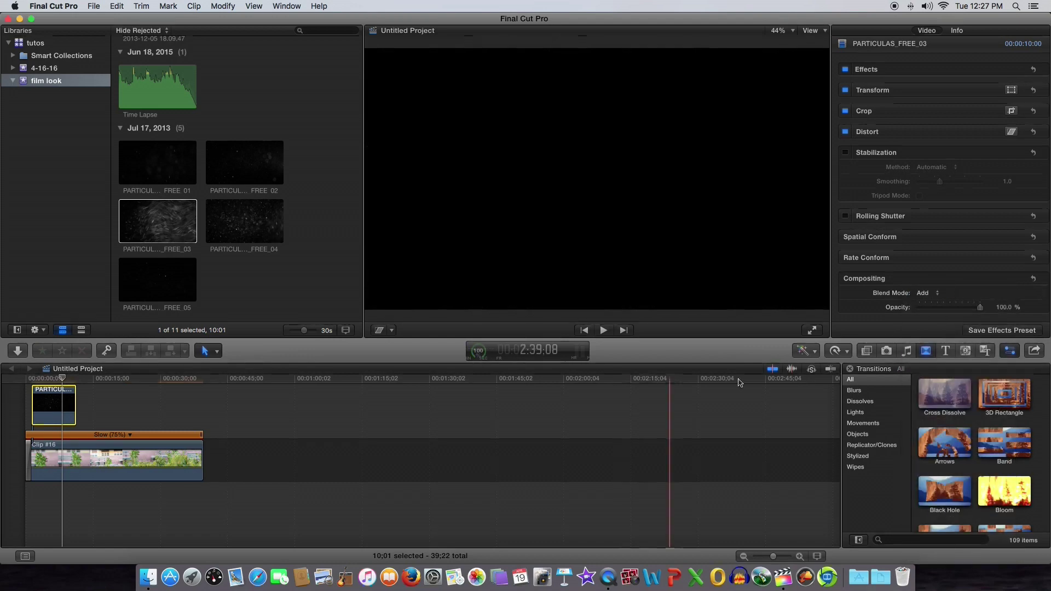
Preview the Add-blended overlay, then pick PARTICULAS_FREE_04 in the browser.
click(27, 413)
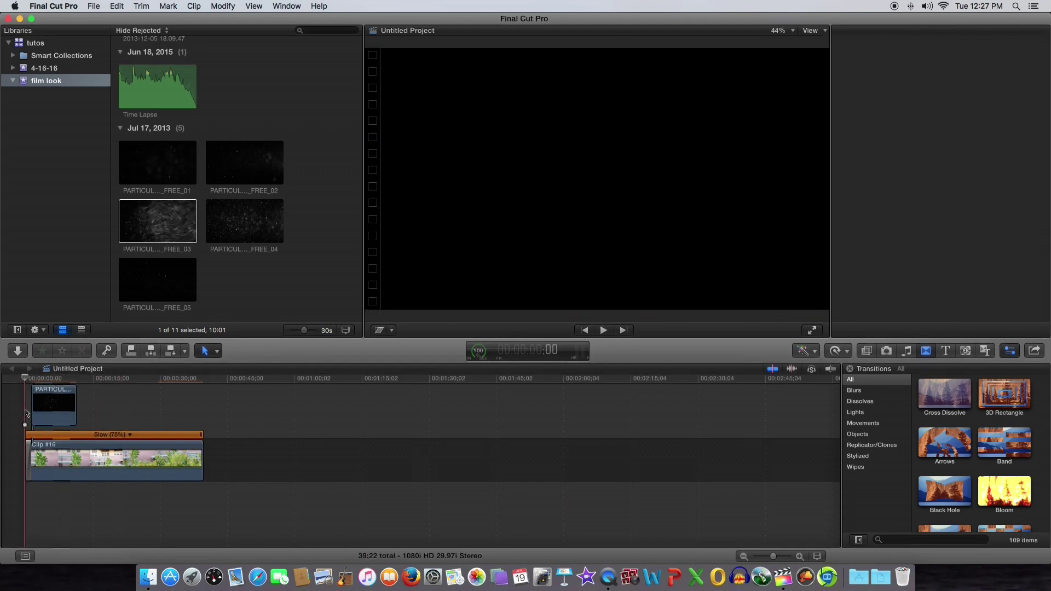
key(space)
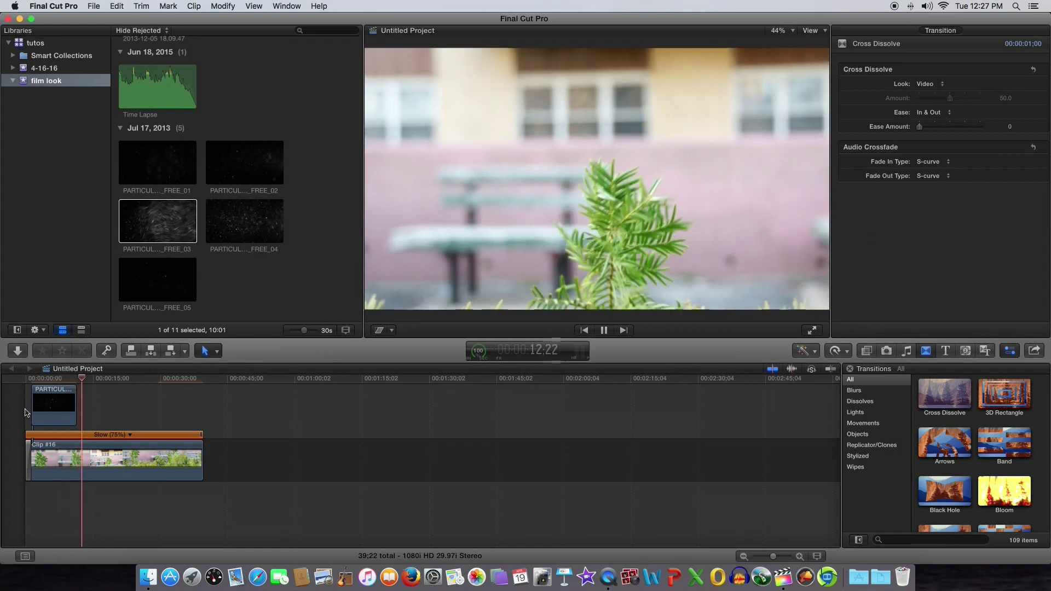
click(62, 408)
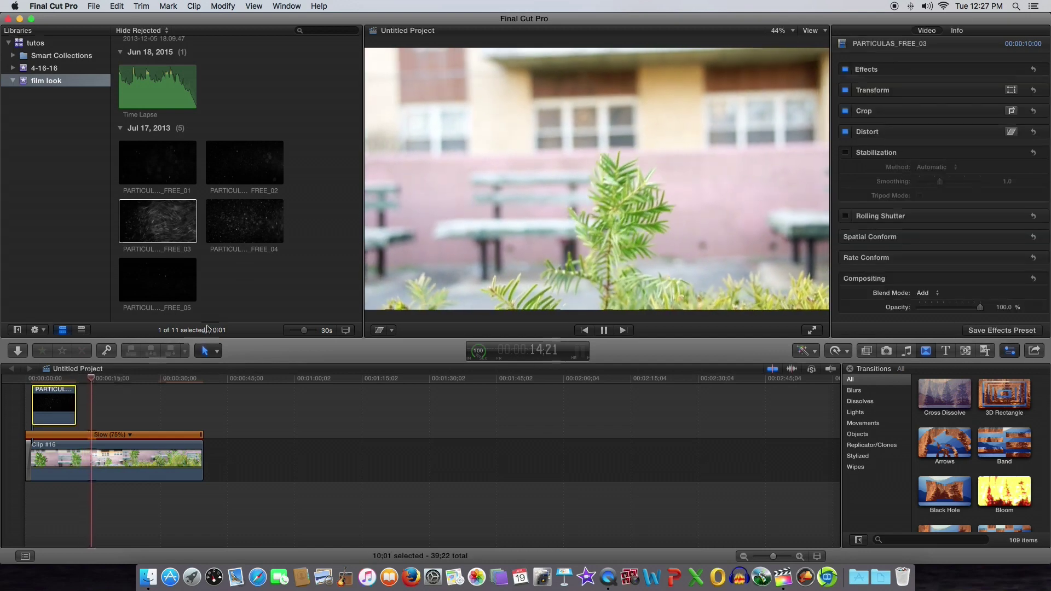
click(241, 222)
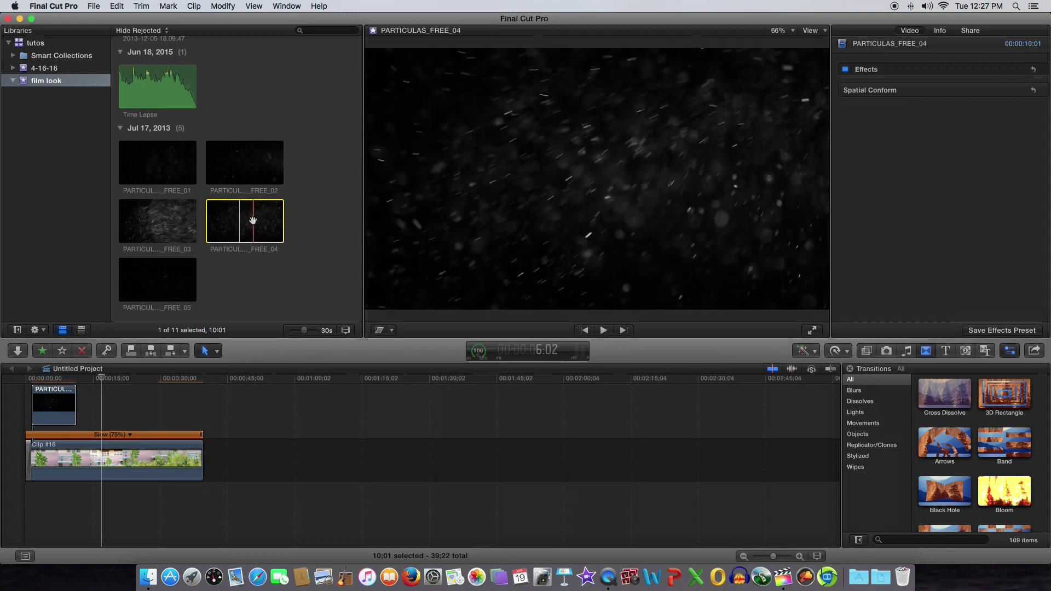
Connect PARTICULAS_FREE_04 right after the first overlay, blend it with Add, and replay from the start.
drag(253, 229, 79, 407)
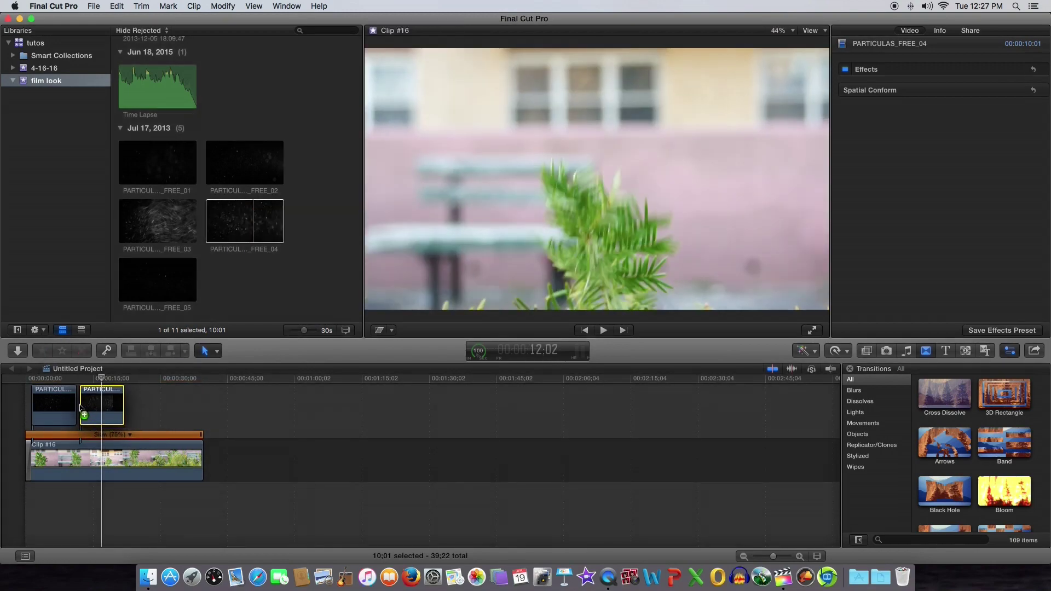
drag(79, 408, 78, 408)
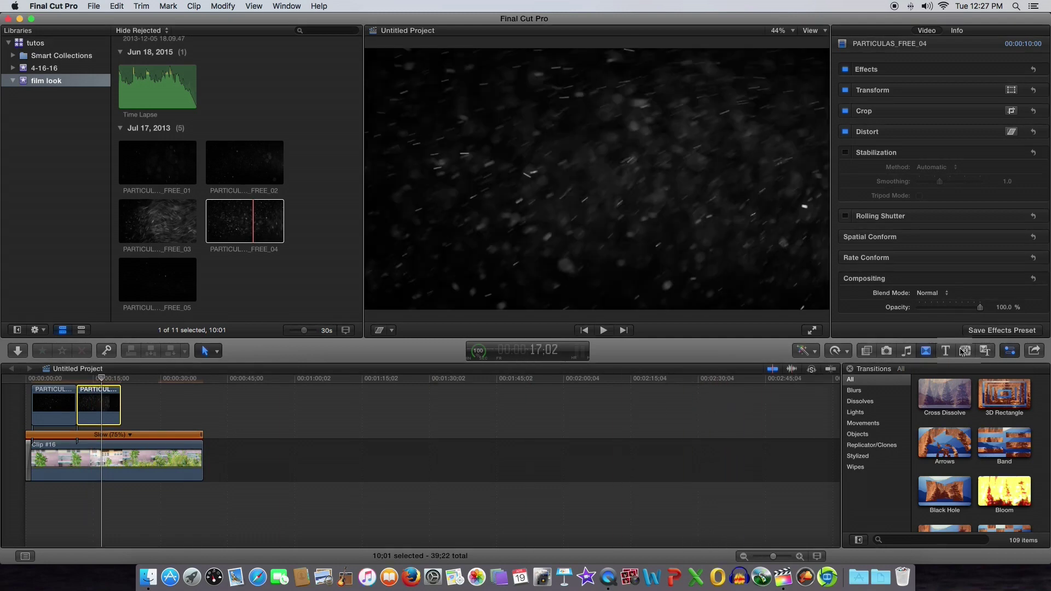
click(946, 294)
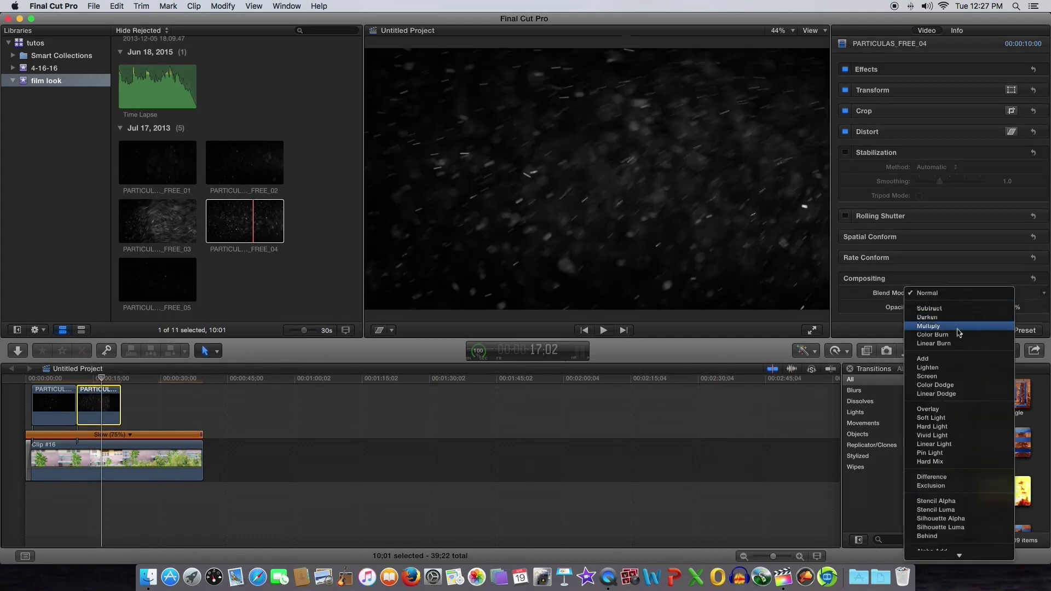
click(949, 356)
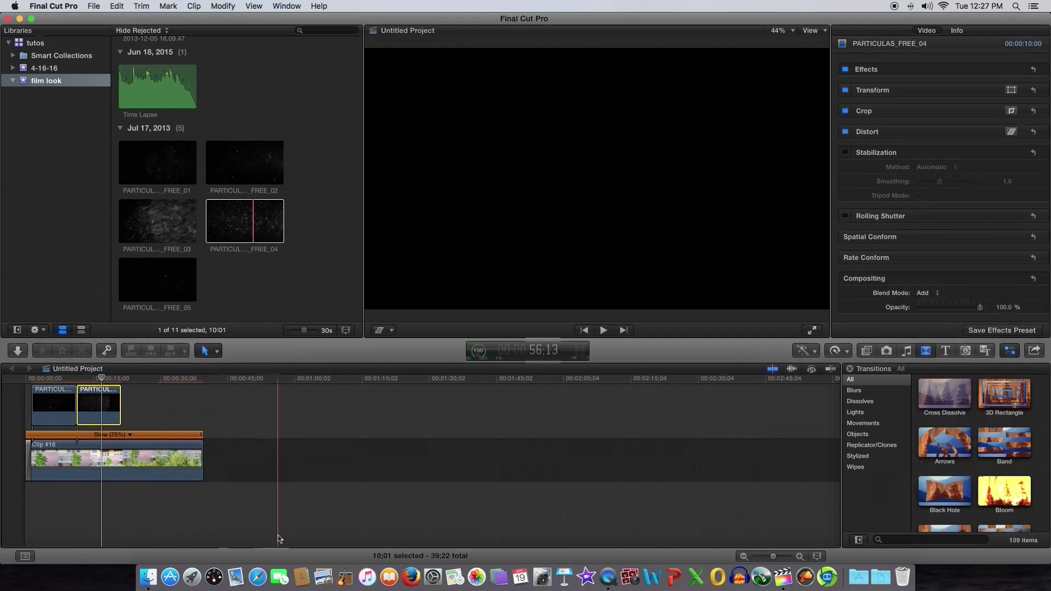
click(289, 504)
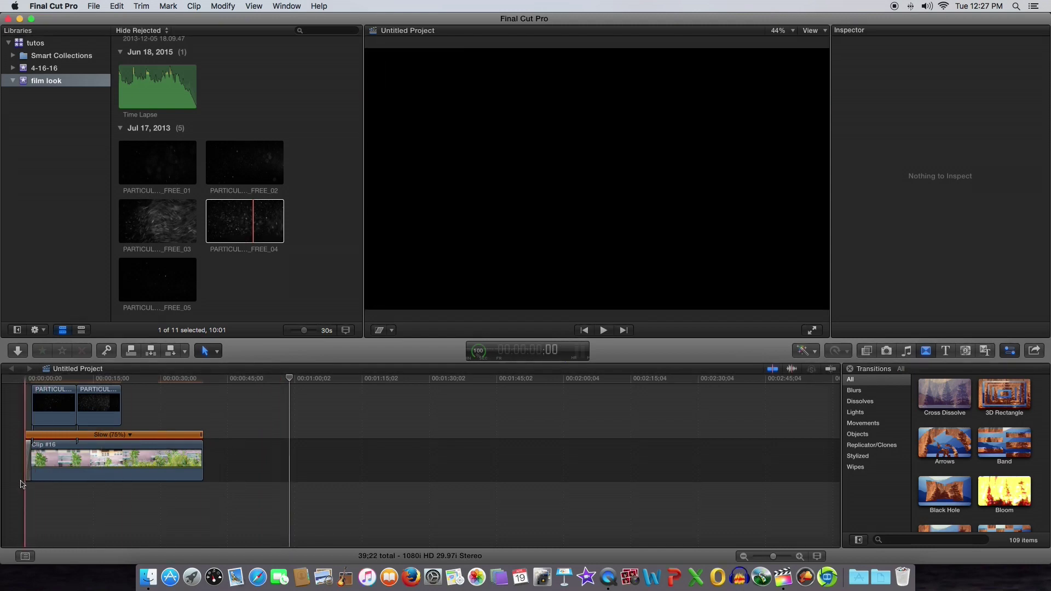
click(21, 482)
key(space)
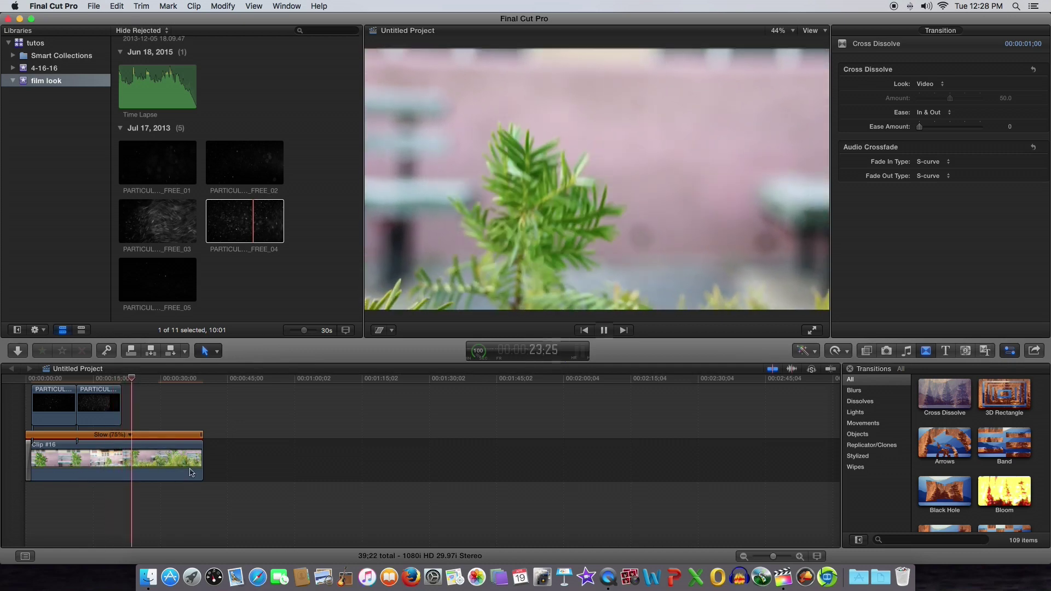
Stop playback partway through the slowed Clip #16, selecting it.
click(191, 473)
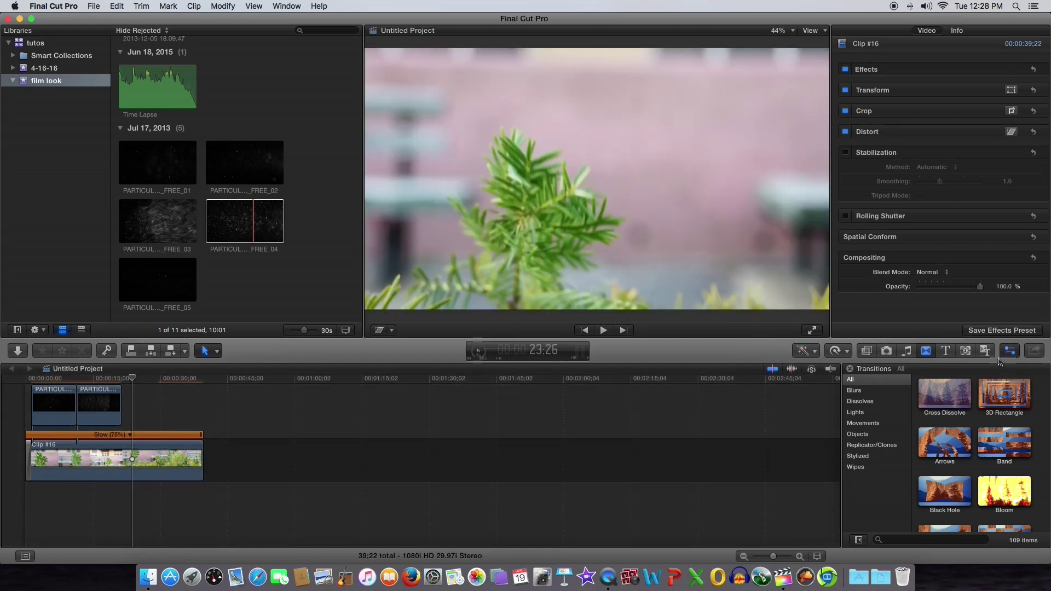
Find the Letterbox effect by searching 'let' and apply it to Clip #16.
click(867, 352)
click(918, 541)
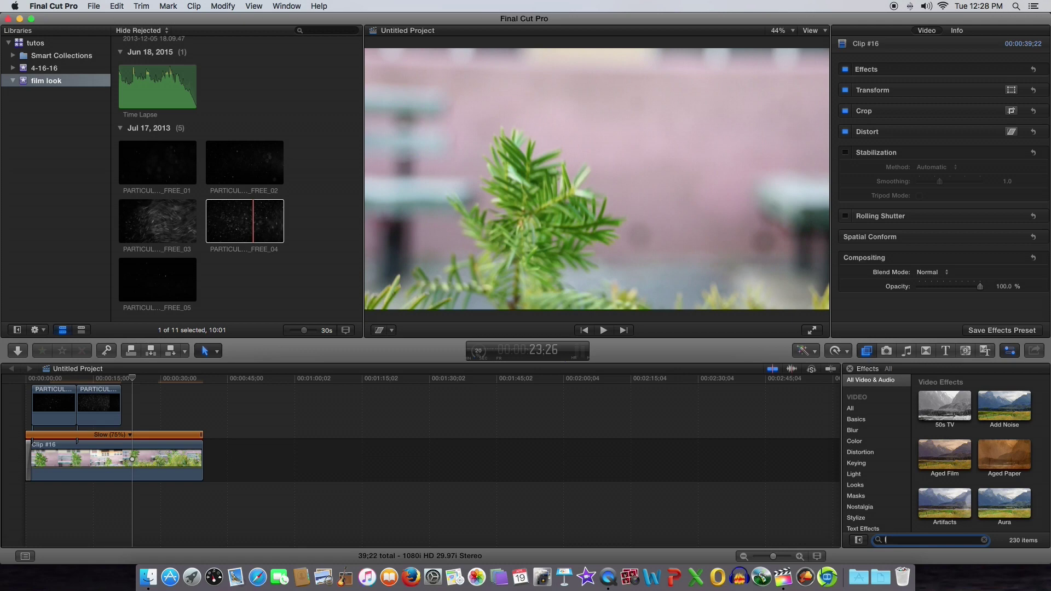
text(let)
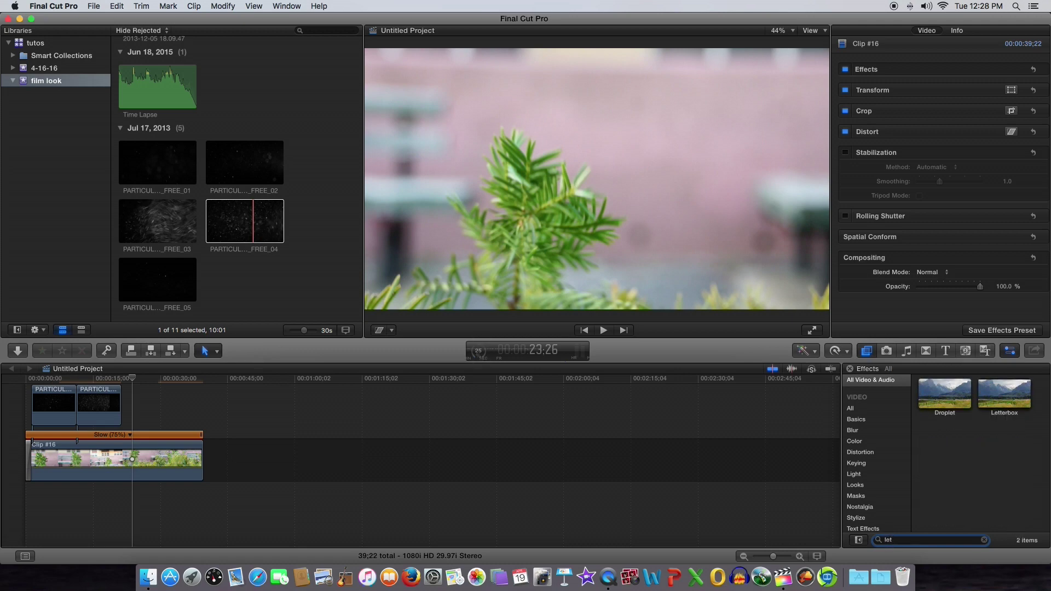
drag(986, 388, 2, 421)
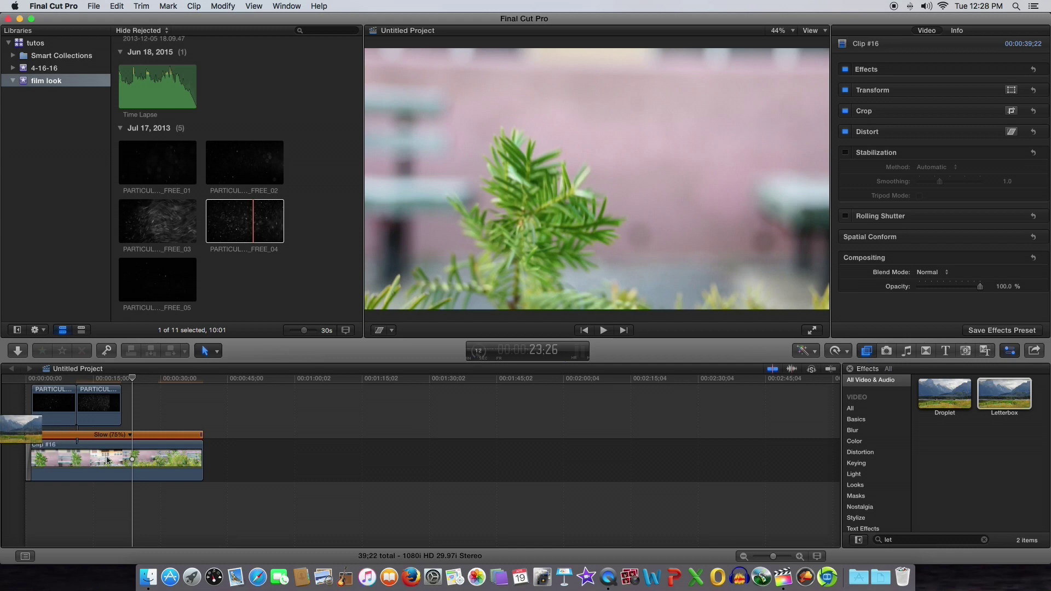
drag(111, 466, 119, 468)
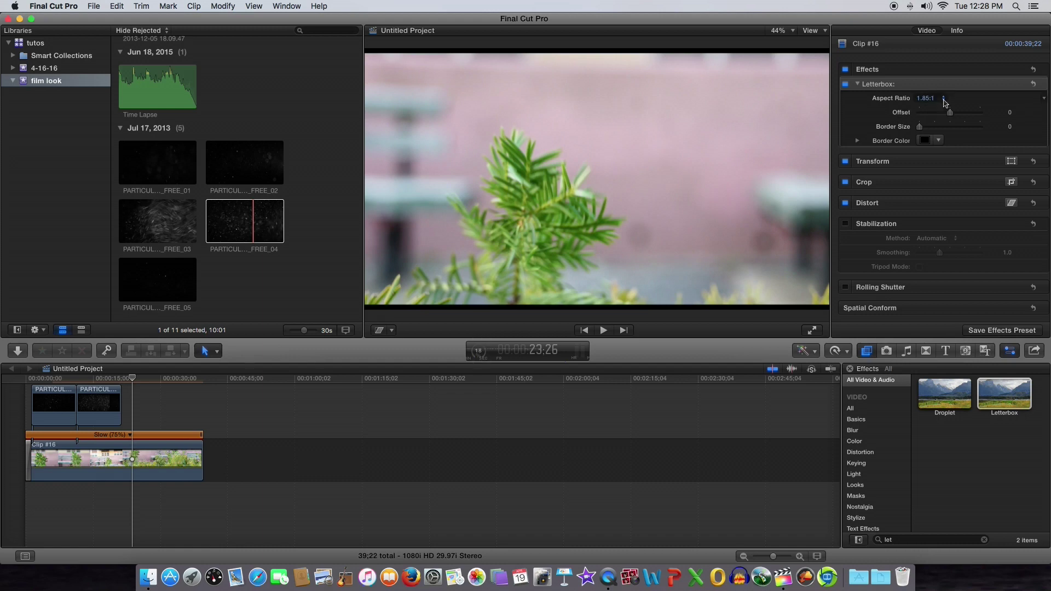
Switch Clip #16's letterbox aspect ratio to 2.35:1 and return to the project start.
click(943, 100)
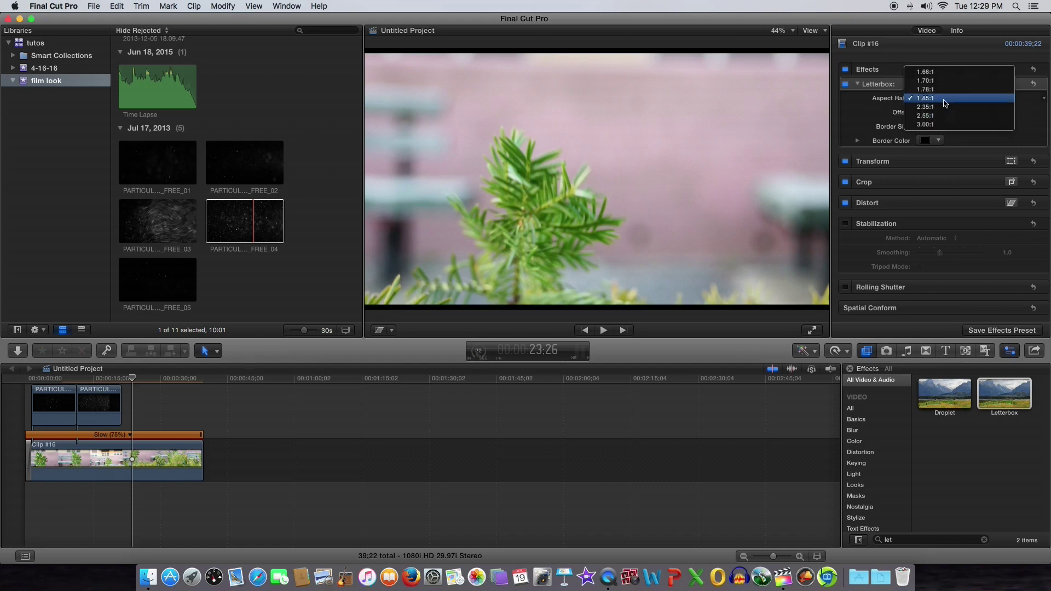
click(943, 107)
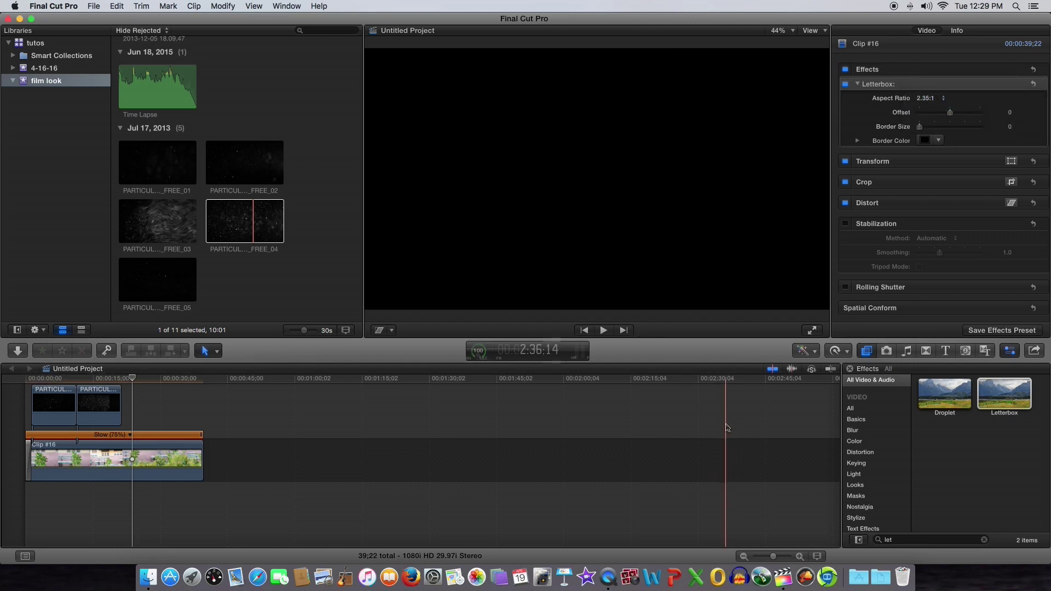
click(20, 424)
click(91, 459)
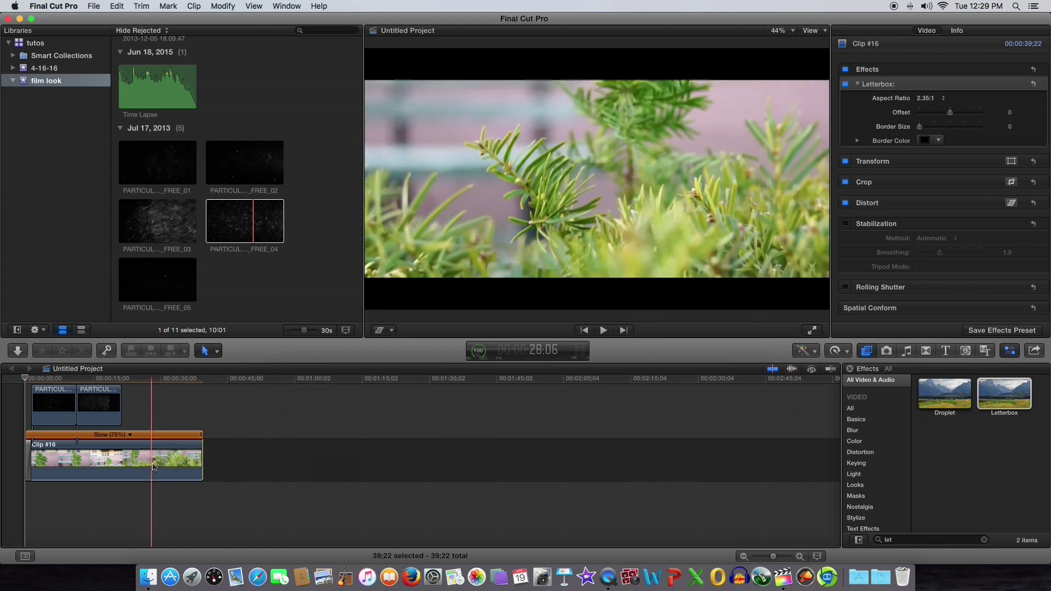
click(58, 405)
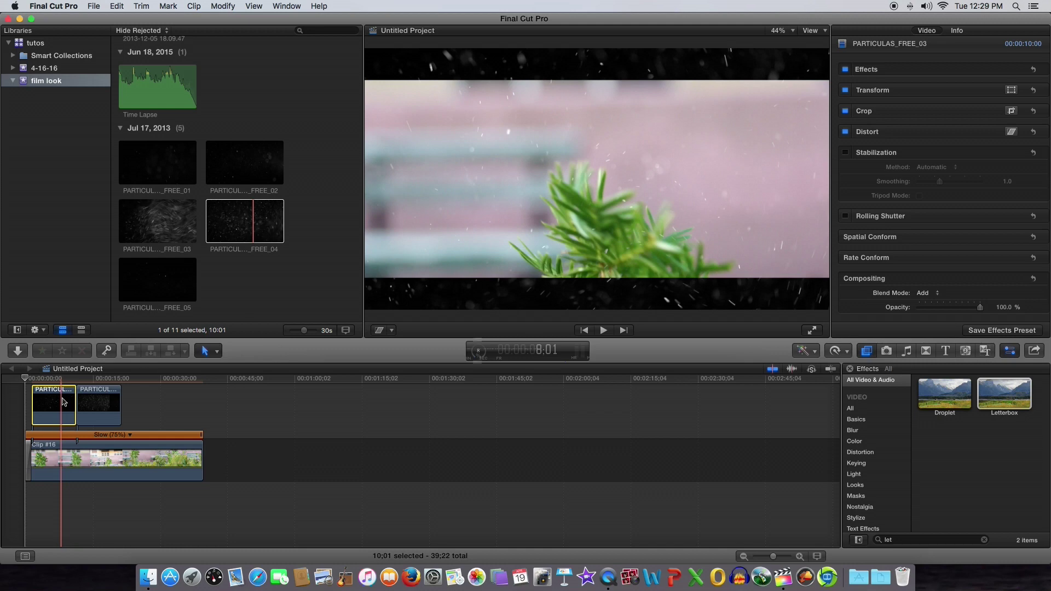
click(55, 427)
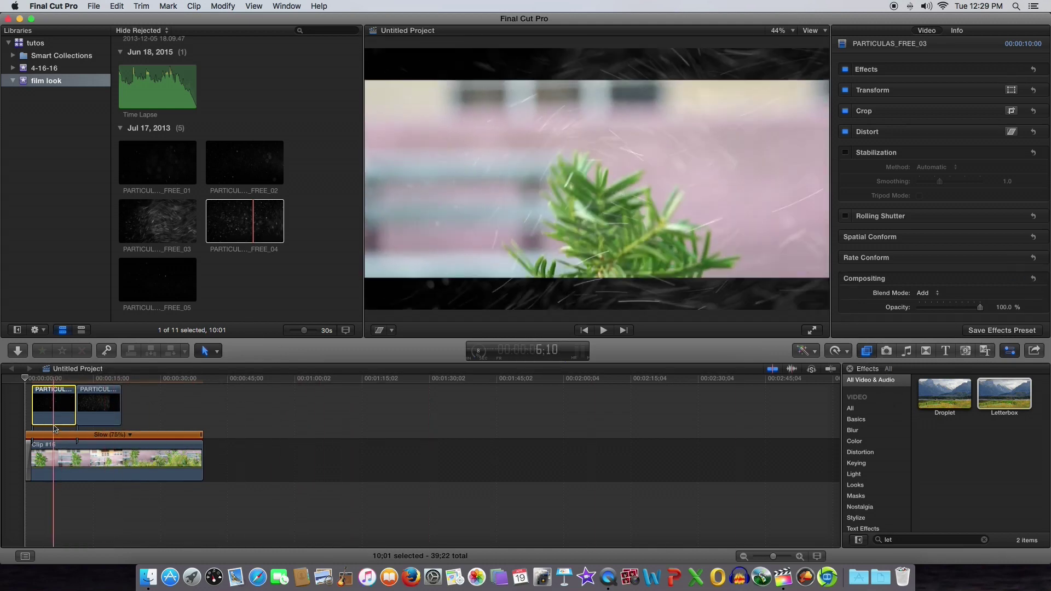
key(Home)
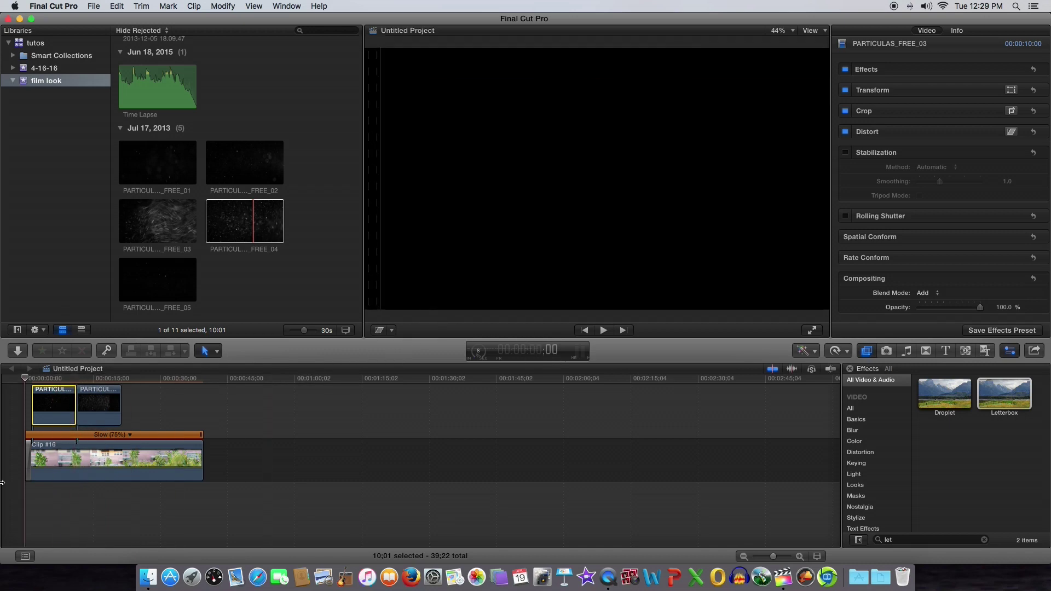
key(space)
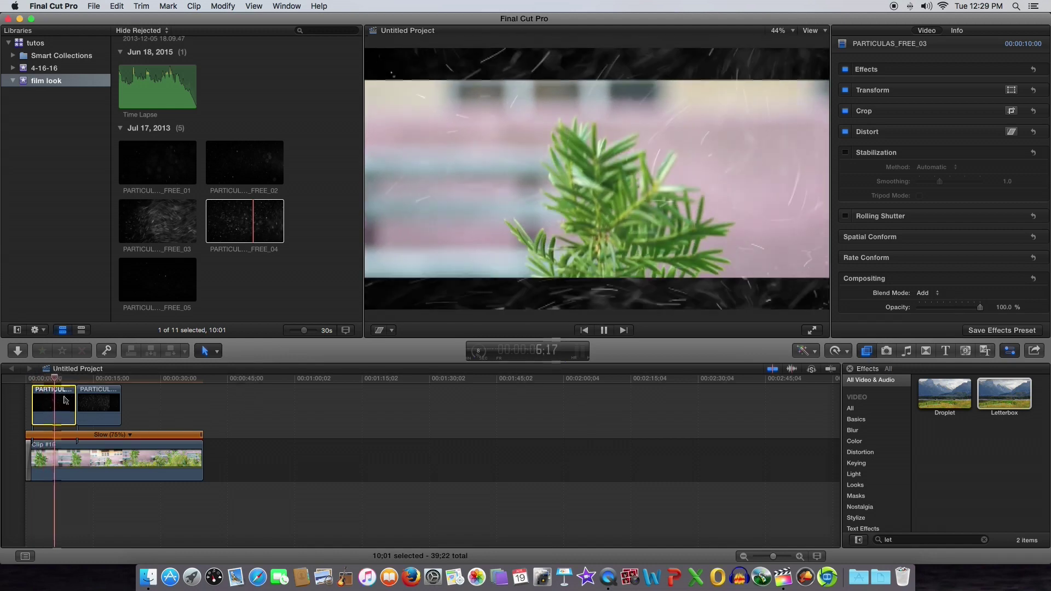
click(604, 331)
Add a 2.35:1 Letterbox to the PARTICULAS_FREE_03 overlay and play to check it.
drag(988, 406, 55, 414)
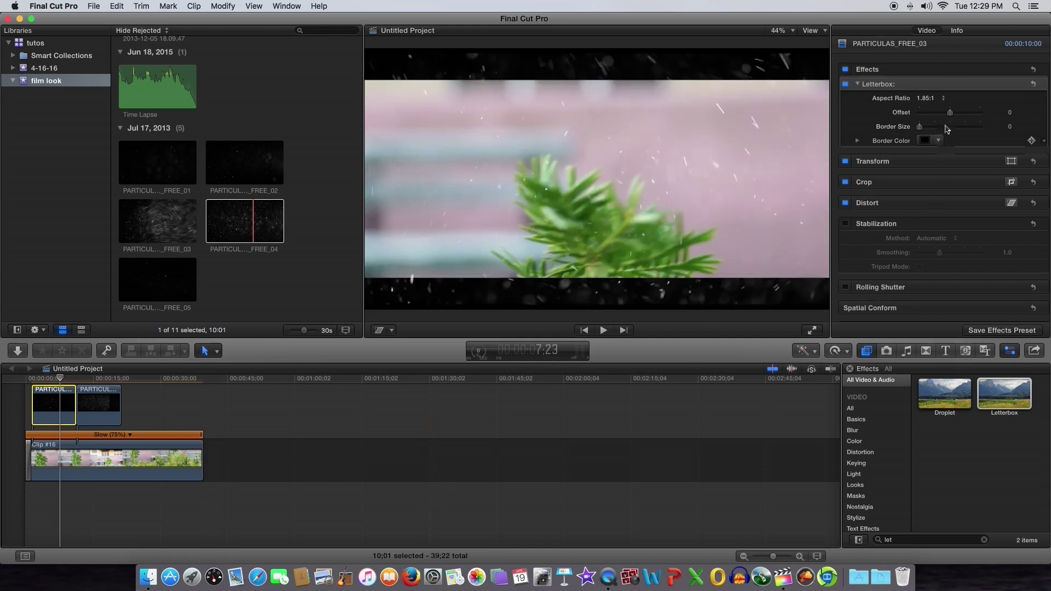
click(943, 99)
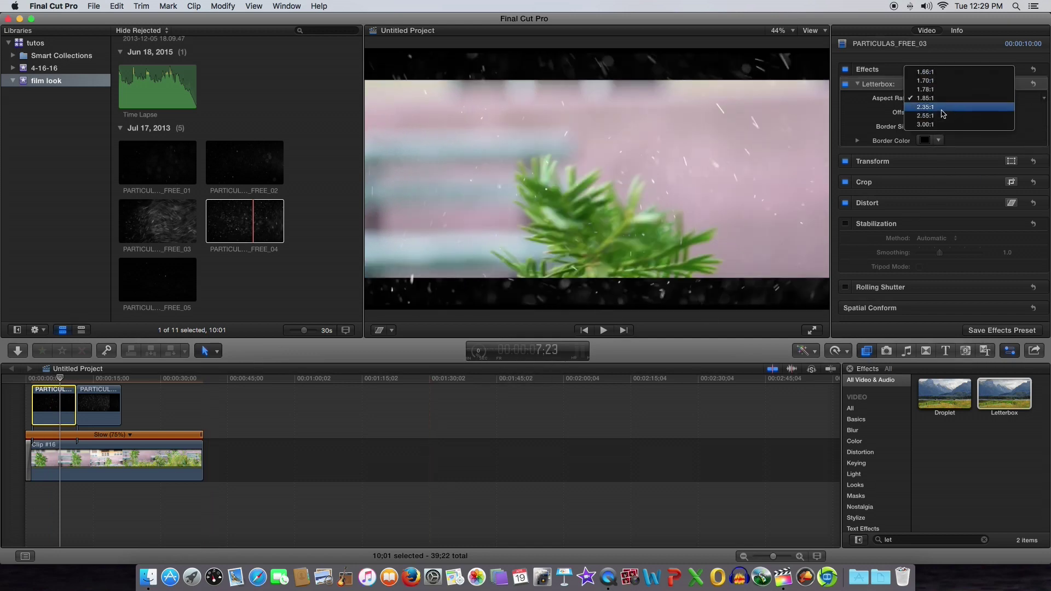
key(Escape)
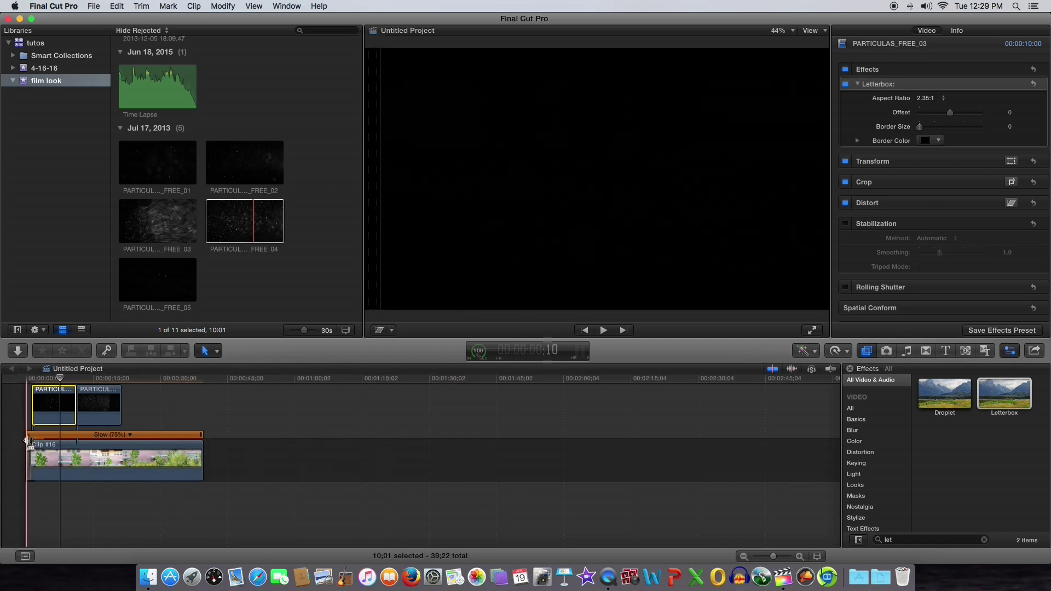
key(space)
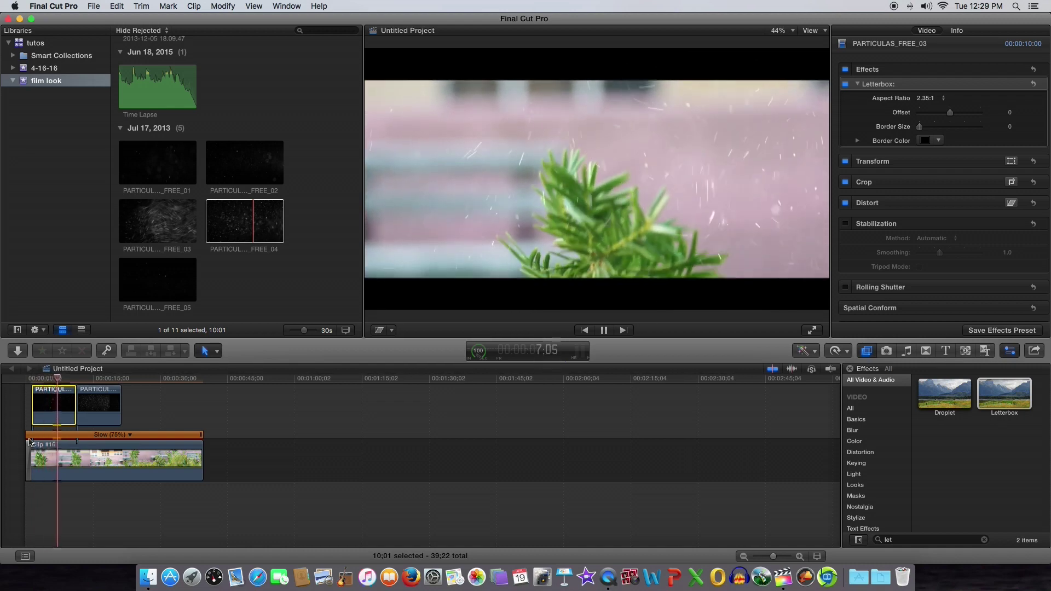
Apply a 2.35:1 Letterbox effect to the second particle overlay, PARTICULAS_FREE_04.
click(88, 409)
key(space)
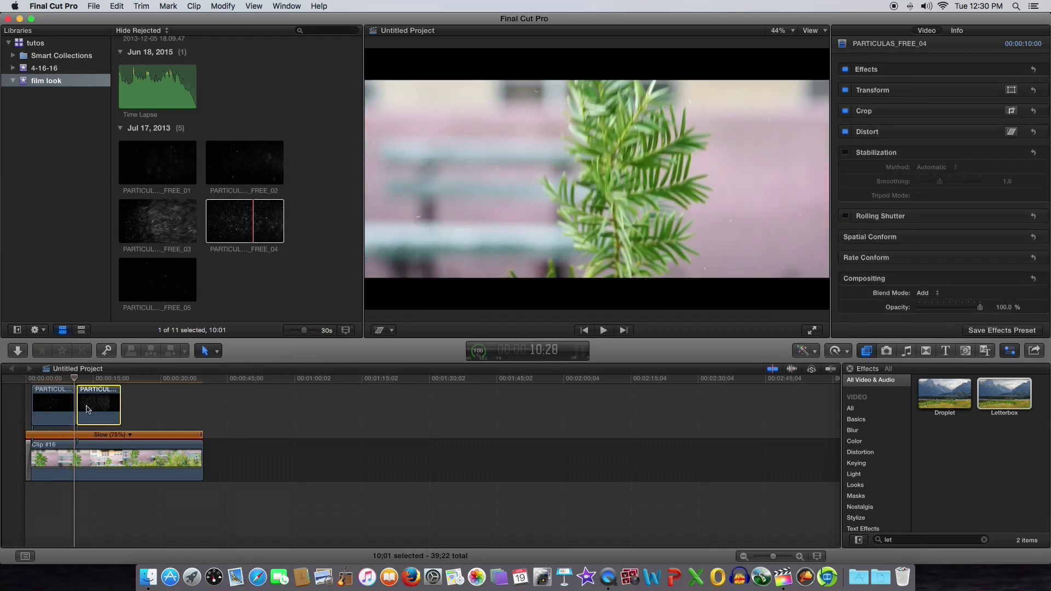
drag(1012, 398, 104, 409)
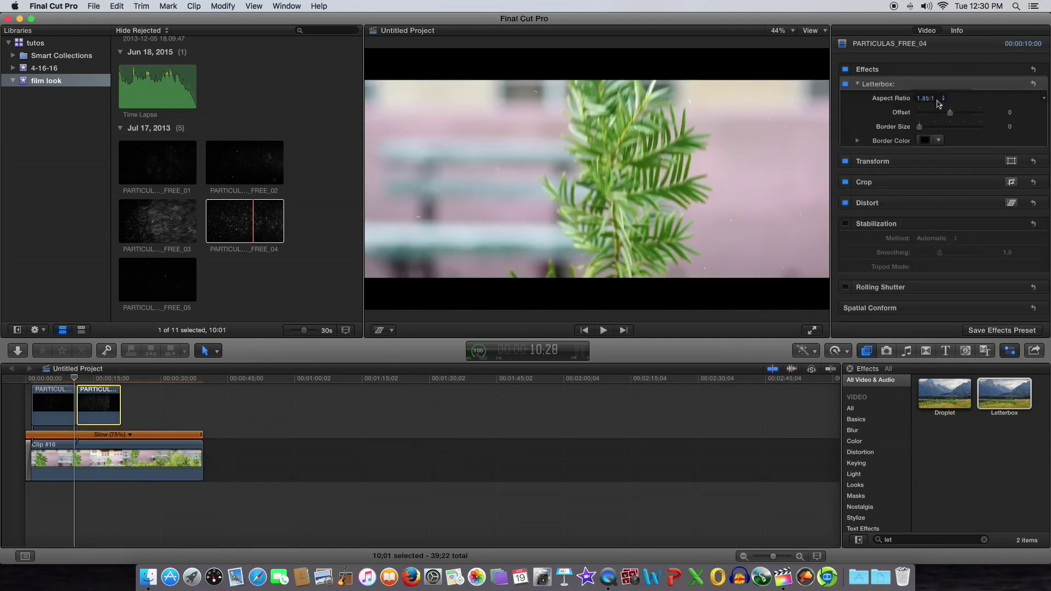
click(938, 102)
click(944, 107)
Play back to check the letterbox bars, then select the flower clip Clip #16.
key(space)
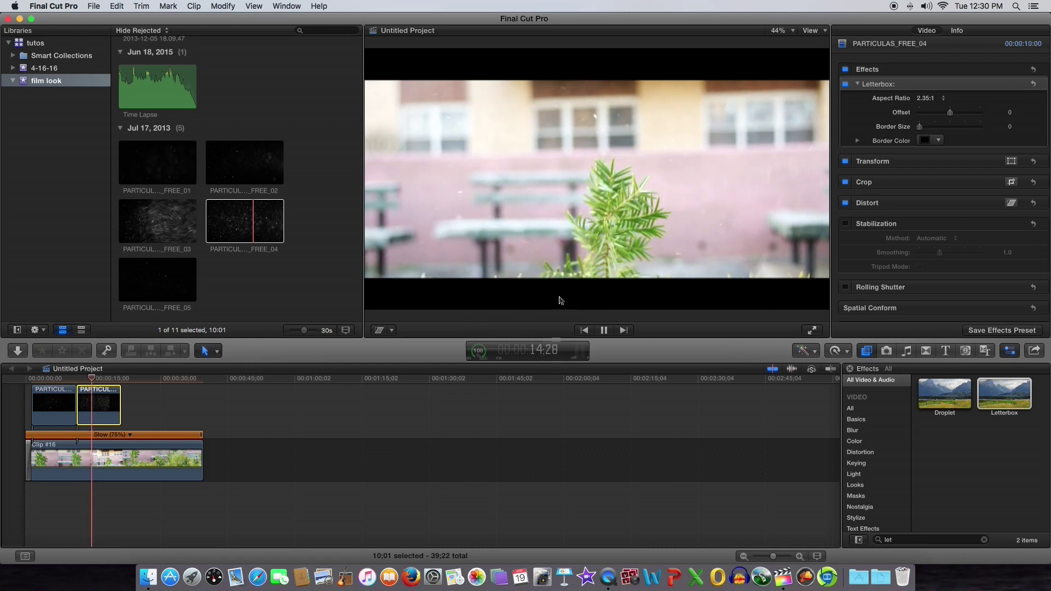
key(space)
click(144, 462)
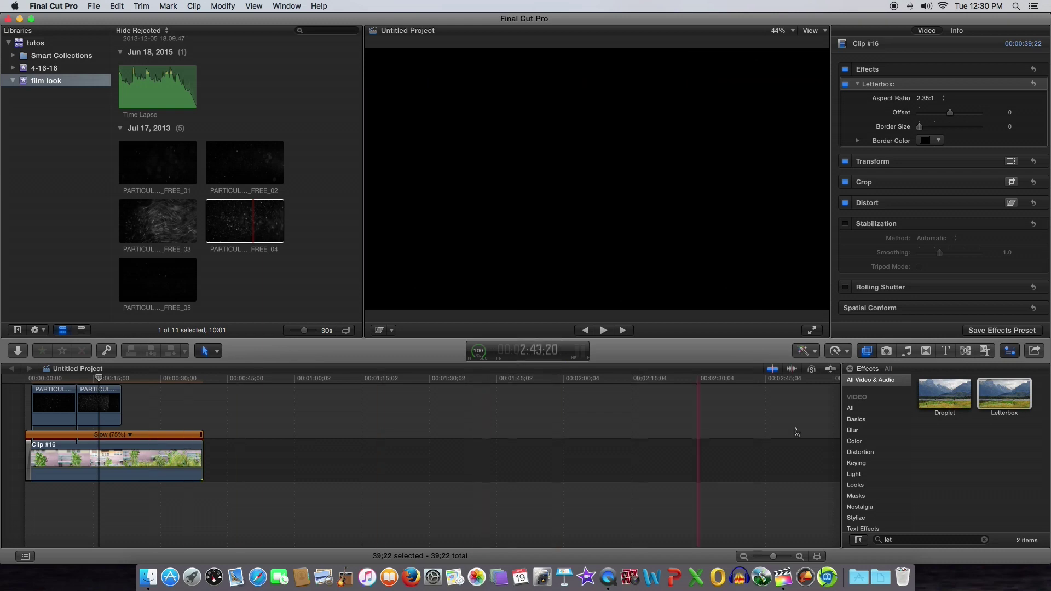
click(815, 352)
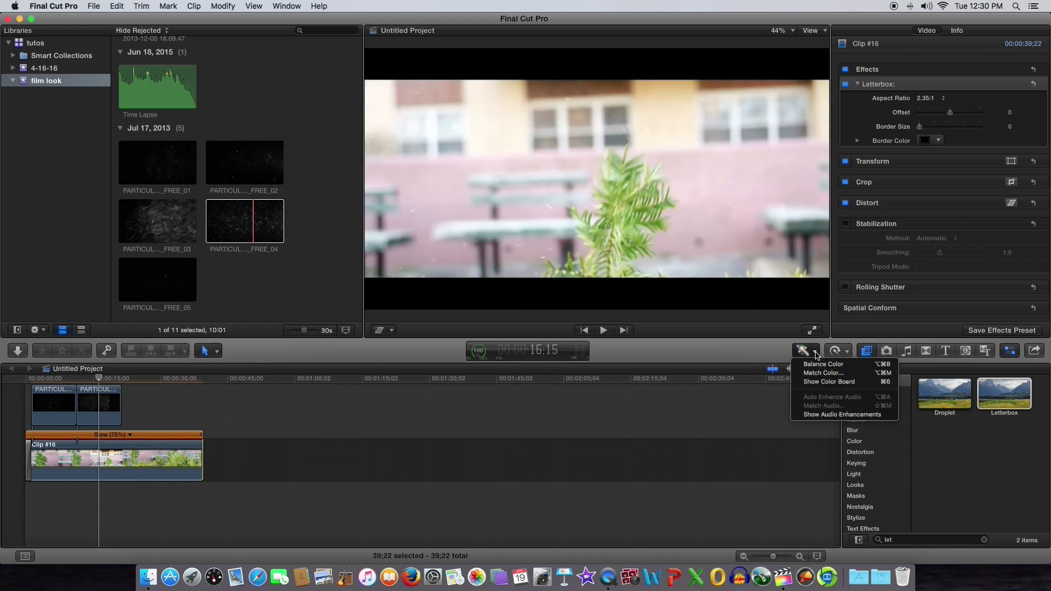
Show the Color Board for Clip #16 from the Enhancements menu, on its Color pane.
click(820, 415)
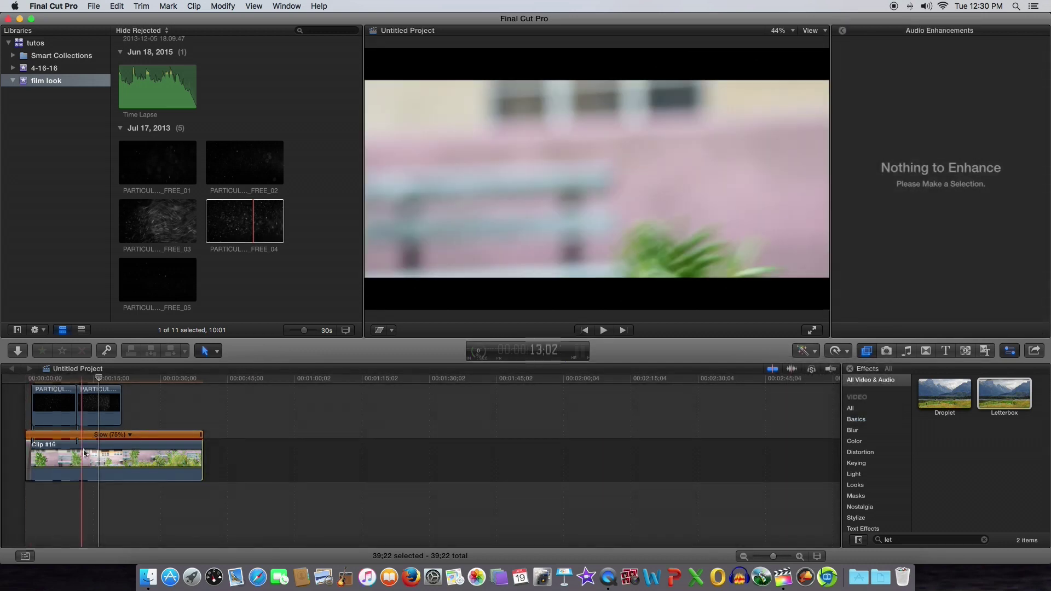
click(803, 353)
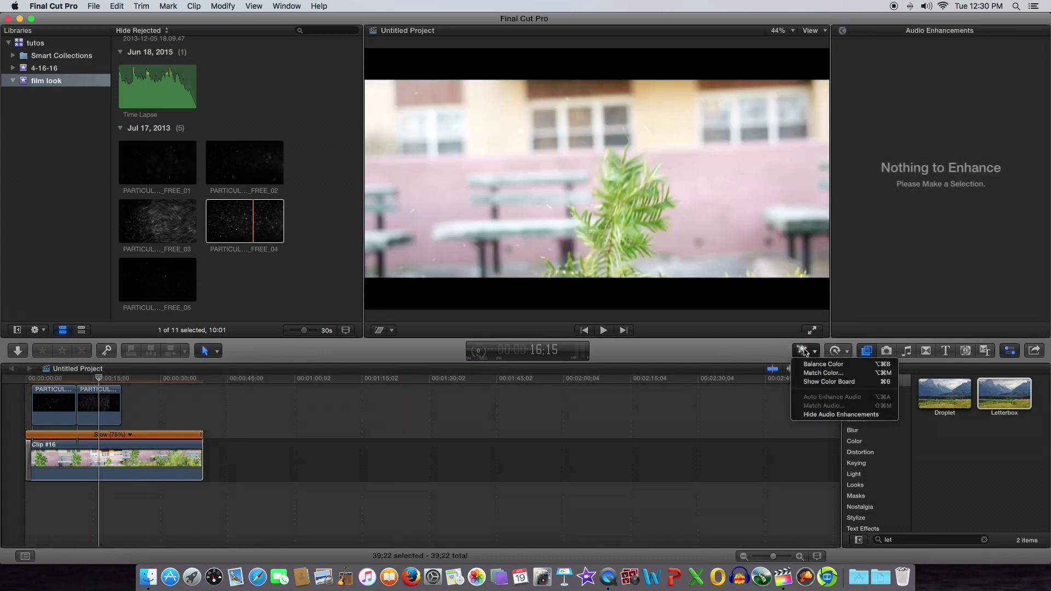
click(813, 382)
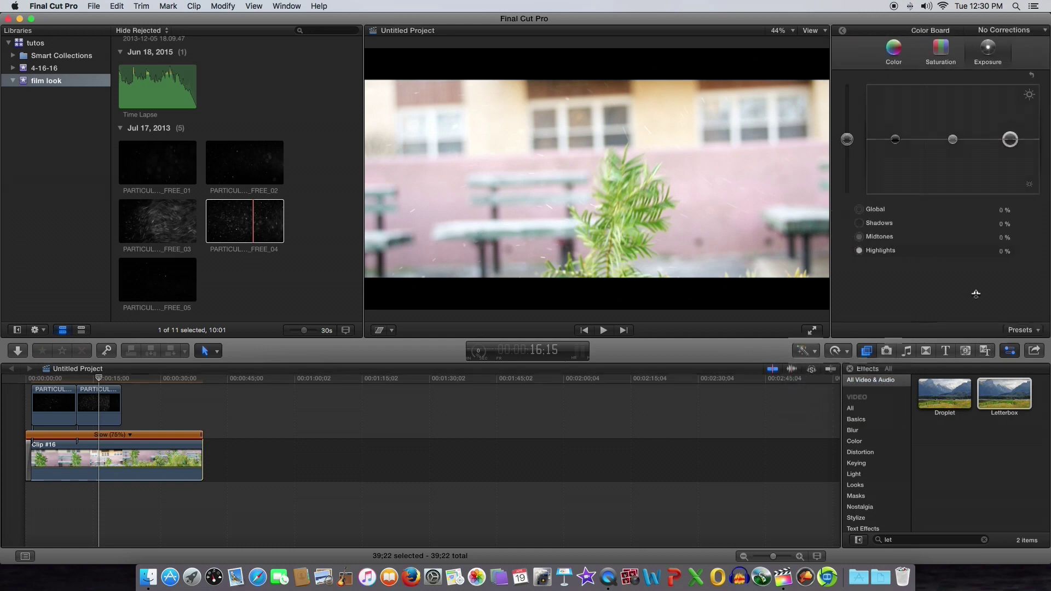
click(893, 49)
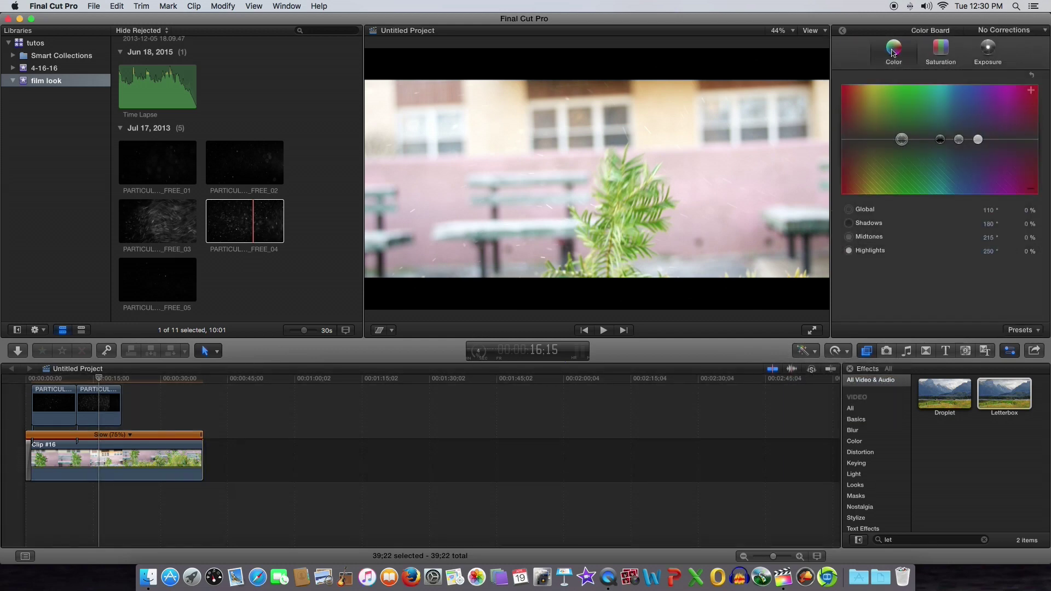
Tint Clip #16 Global 43° at 14% and Midtones 215° at 5%, then review playback.
click(902, 143)
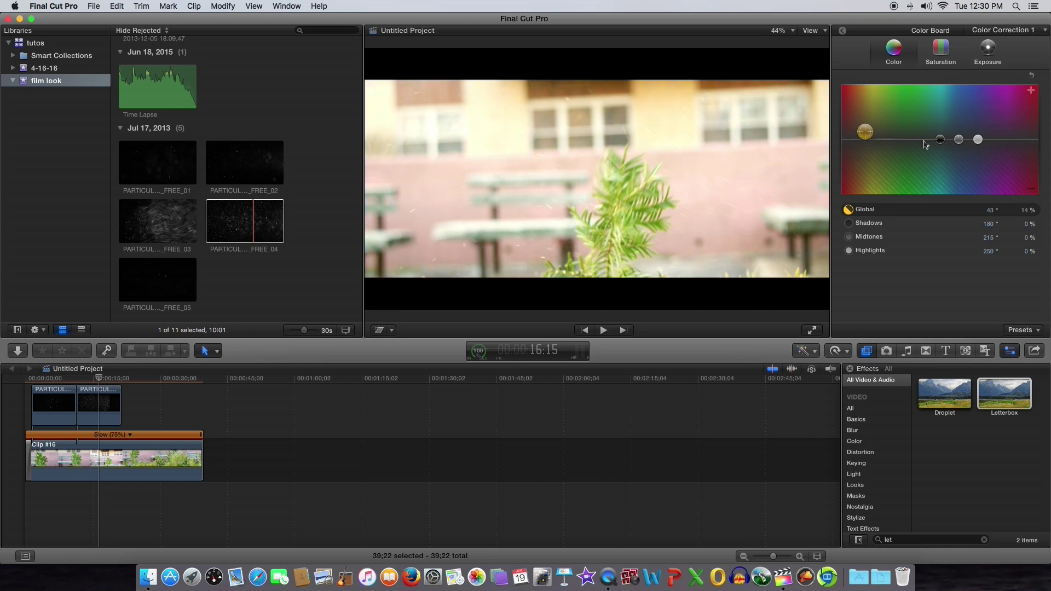
drag(956, 141, 956, 139)
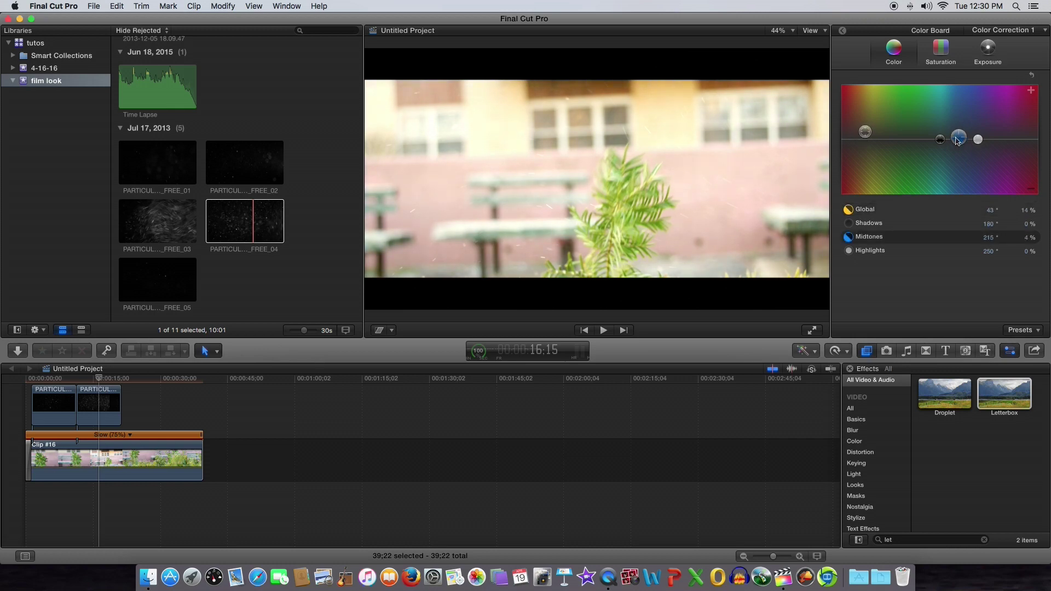
click(23, 459)
key(space)
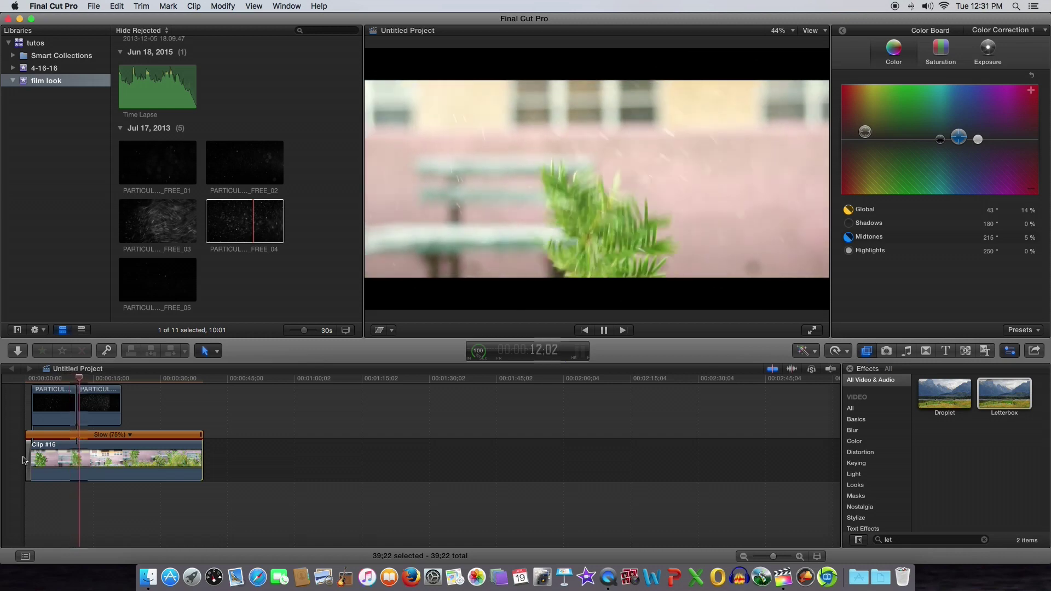
key(space)
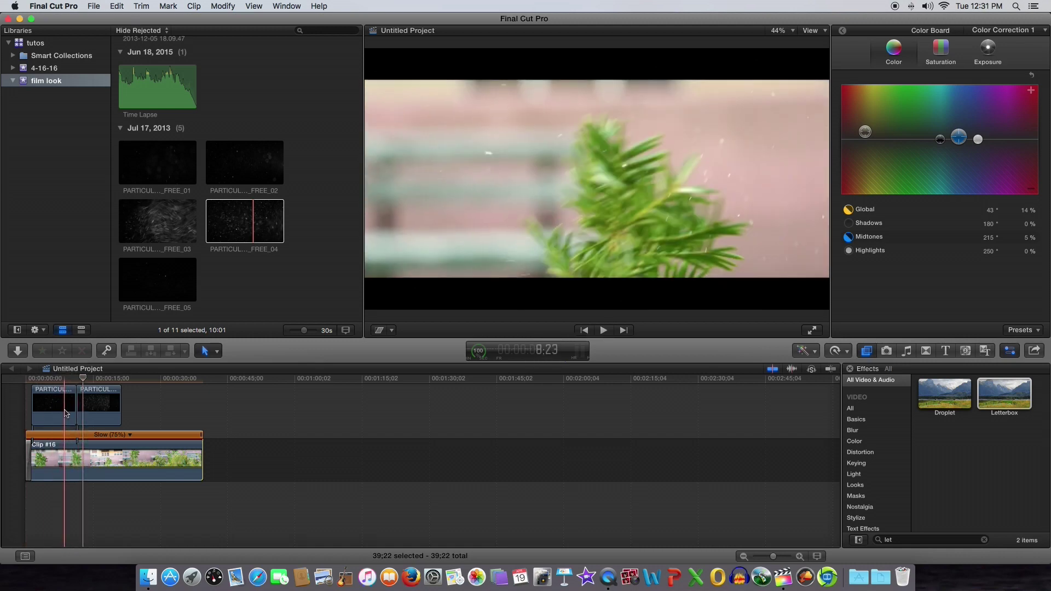
click(64, 412)
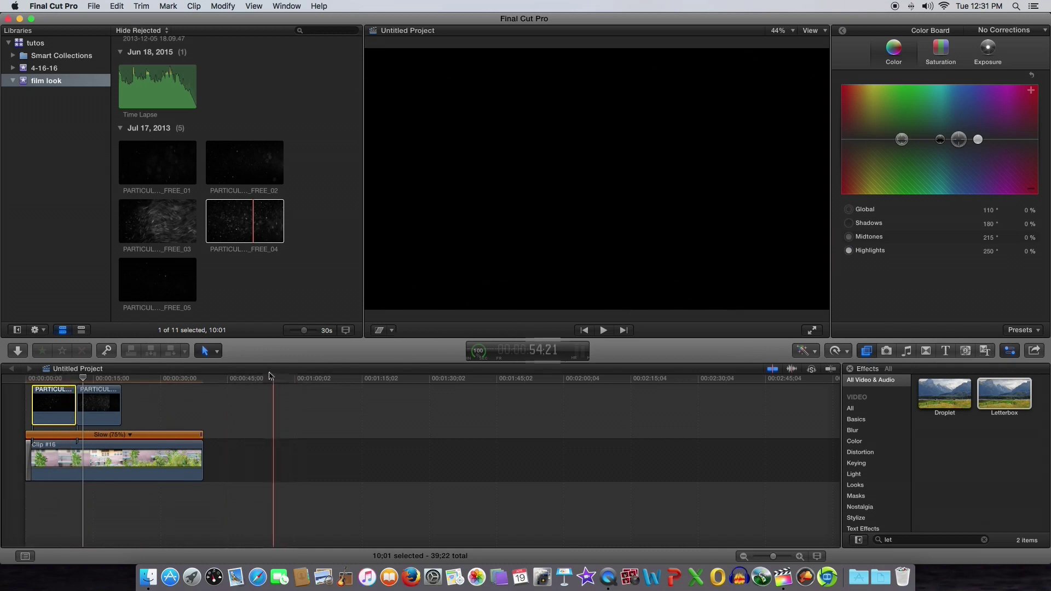
Bring up the Color Board's Exposure pane for the first particle overlay, PARTICULAS_FREE_03.
click(990, 49)
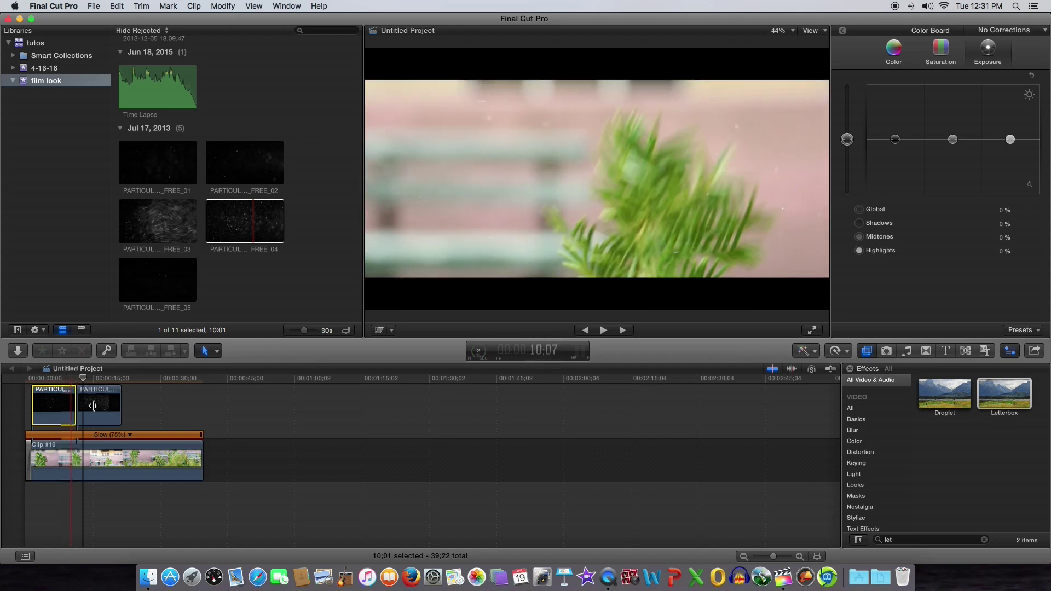
click(815, 354)
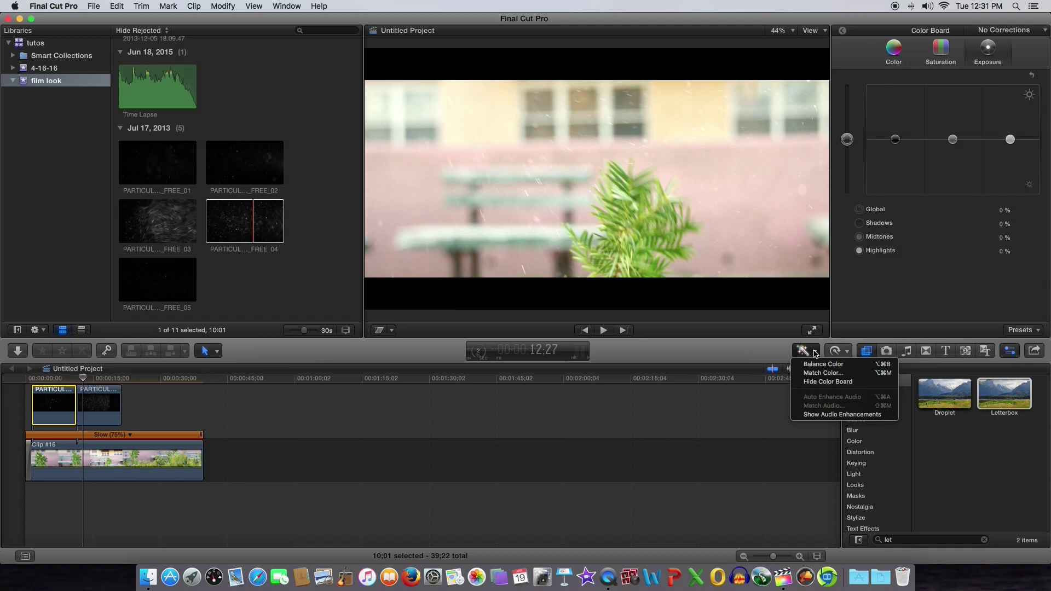
click(820, 382)
click(815, 354)
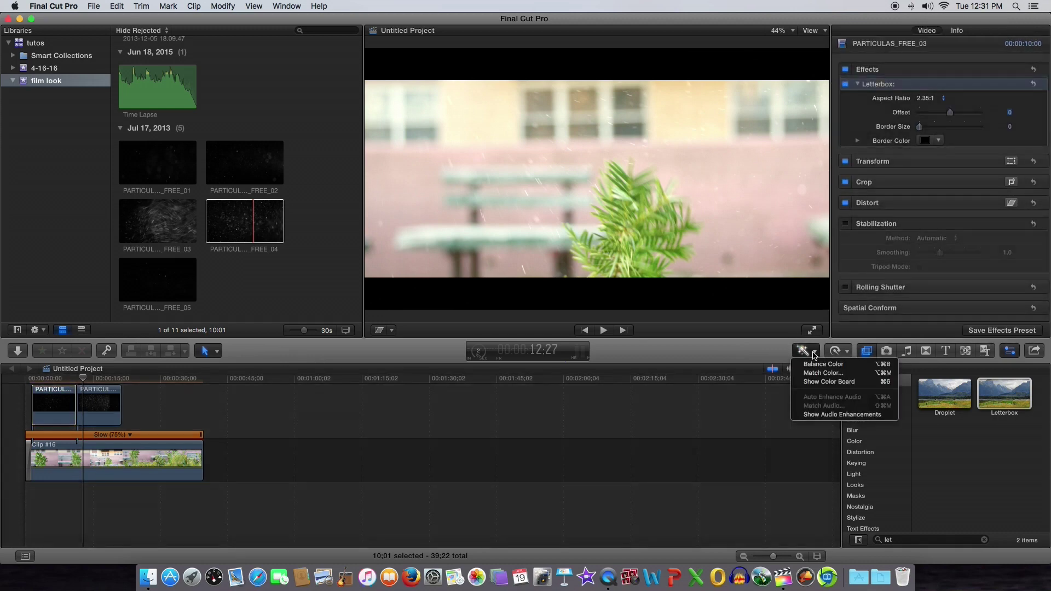
click(829, 382)
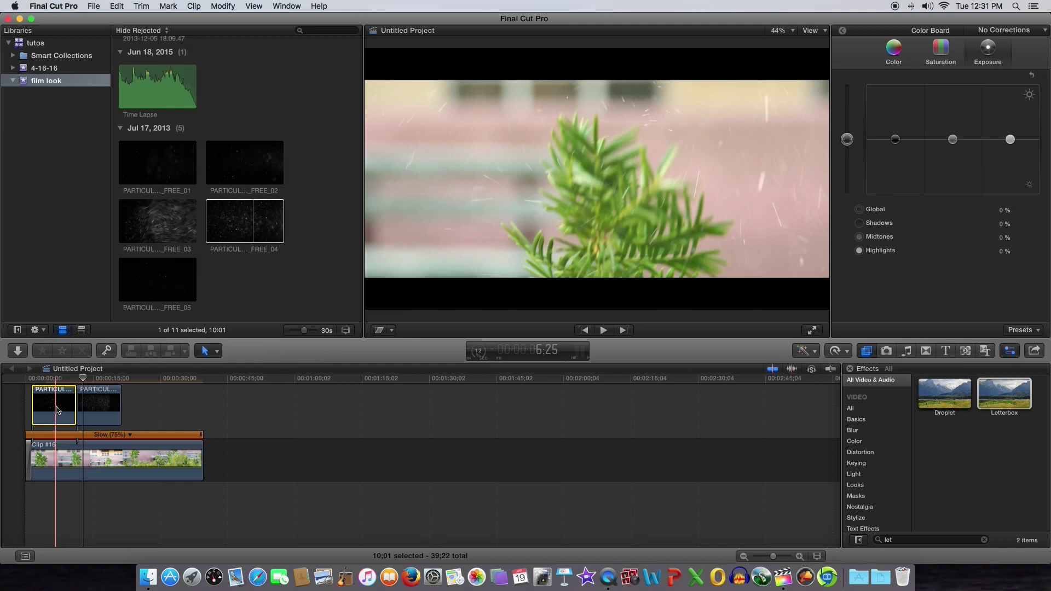
click(52, 386)
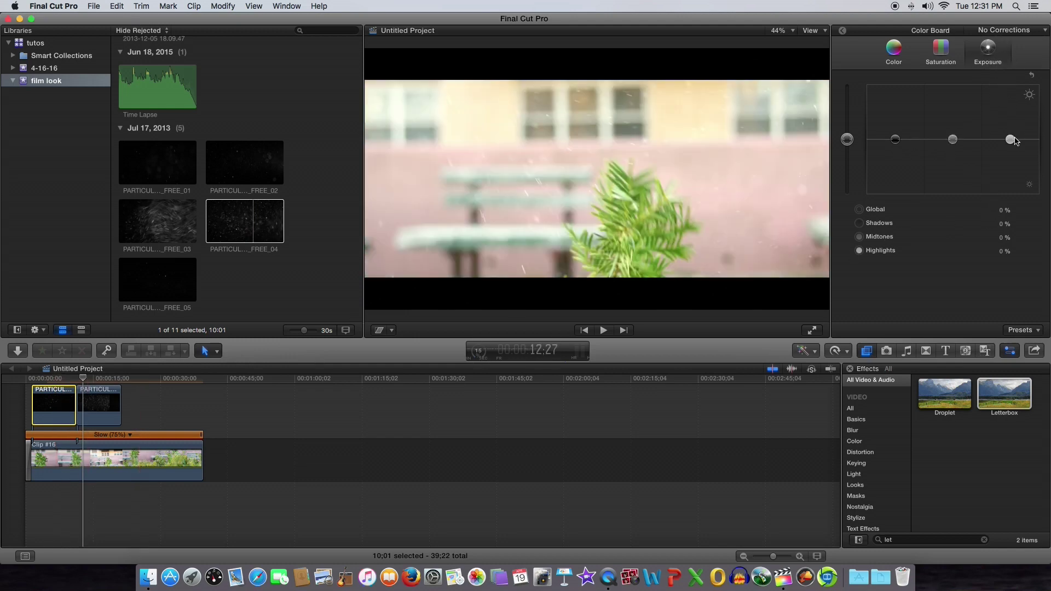
Raise Highlights exposure to 34% on both particle overlays and play back to review.
drag(1012, 141, 1013, 139)
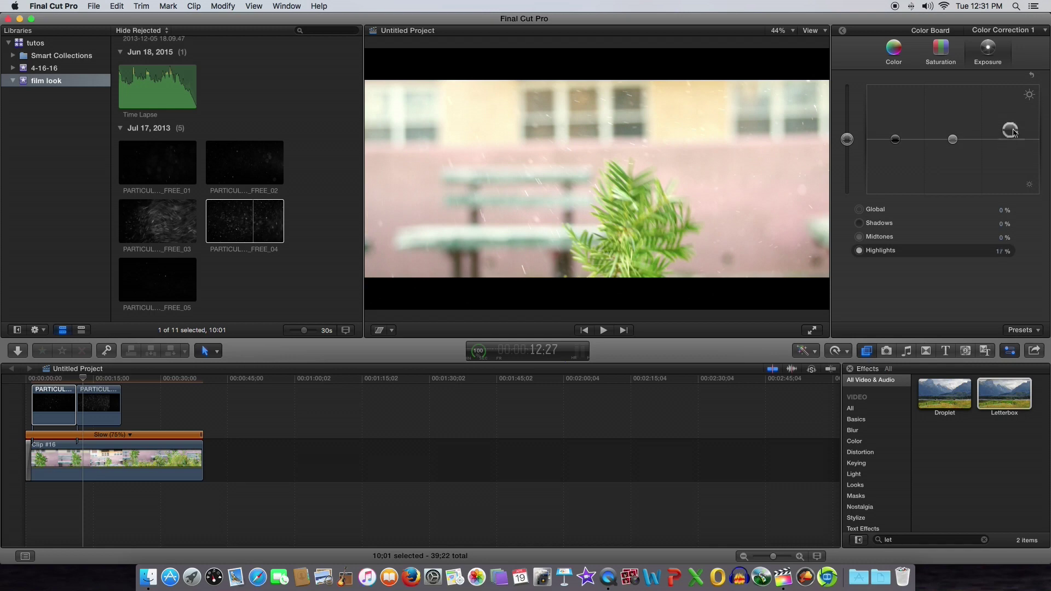
click(109, 413)
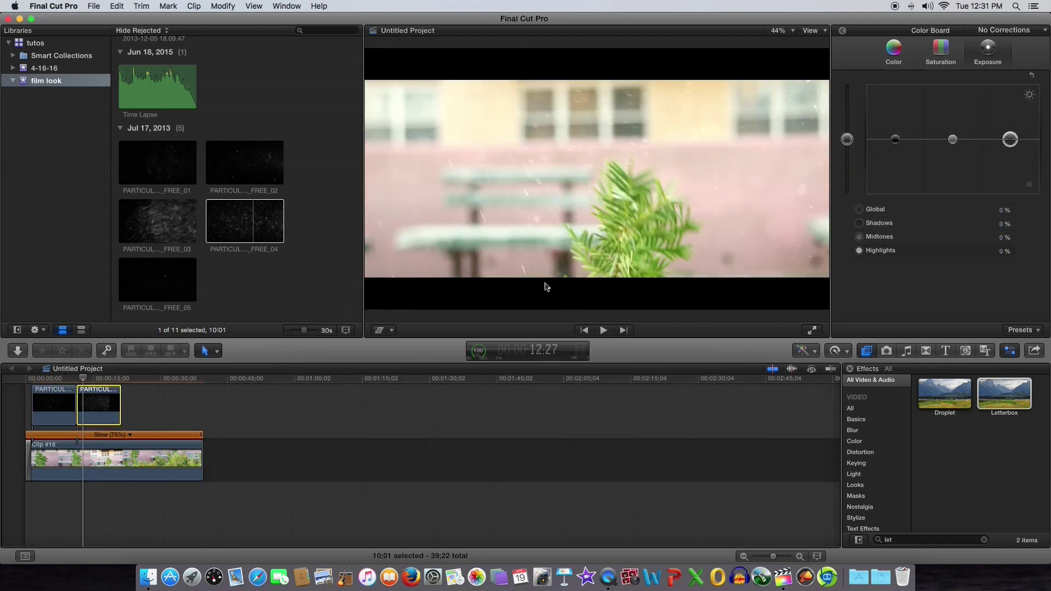
drag(1010, 139, 1010, 120)
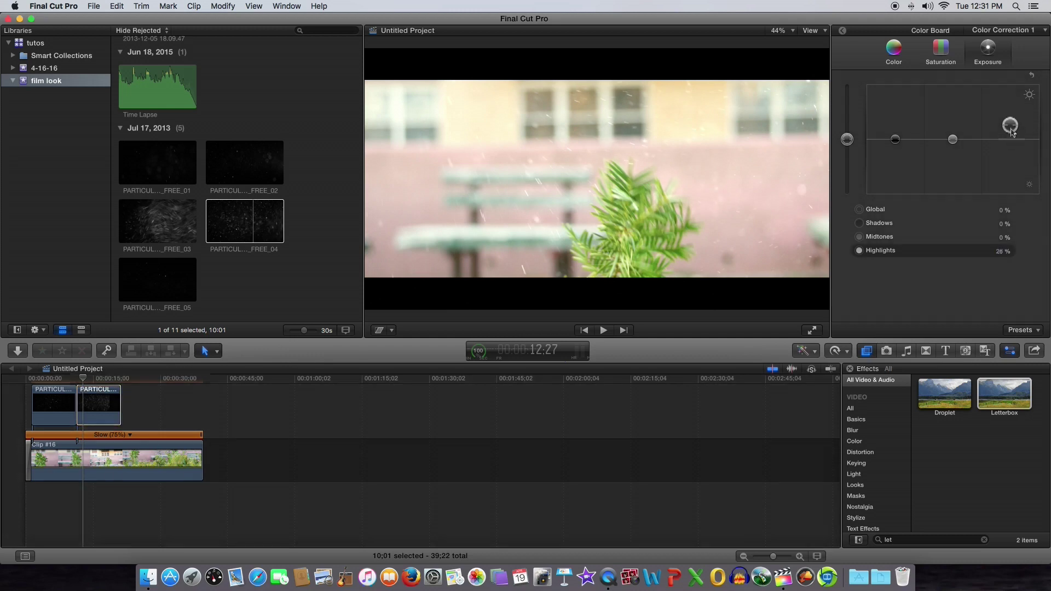
key(space)
click(32, 424)
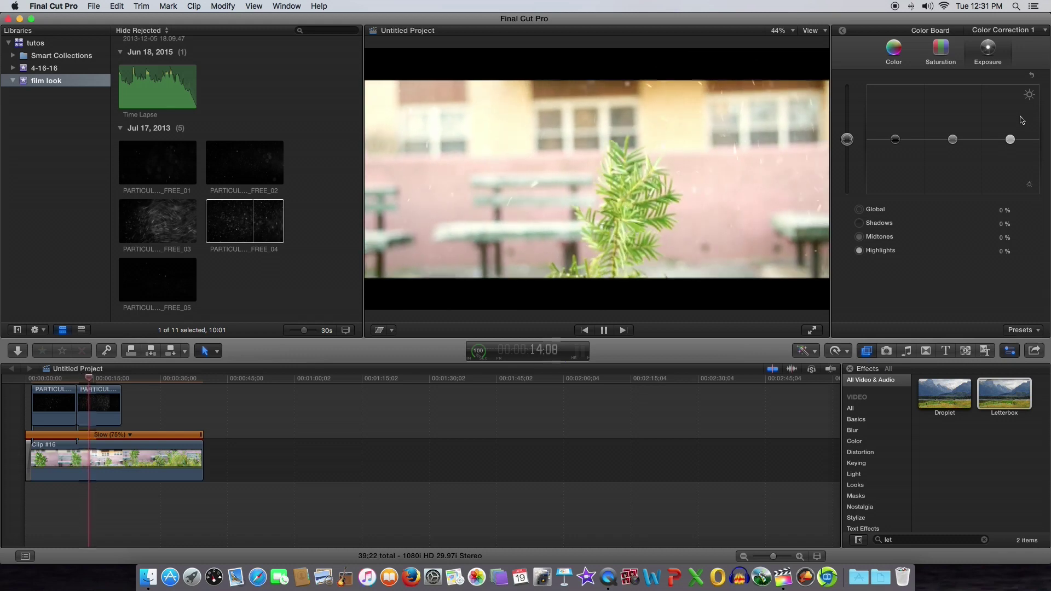
drag(1010, 139, 1010, 120)
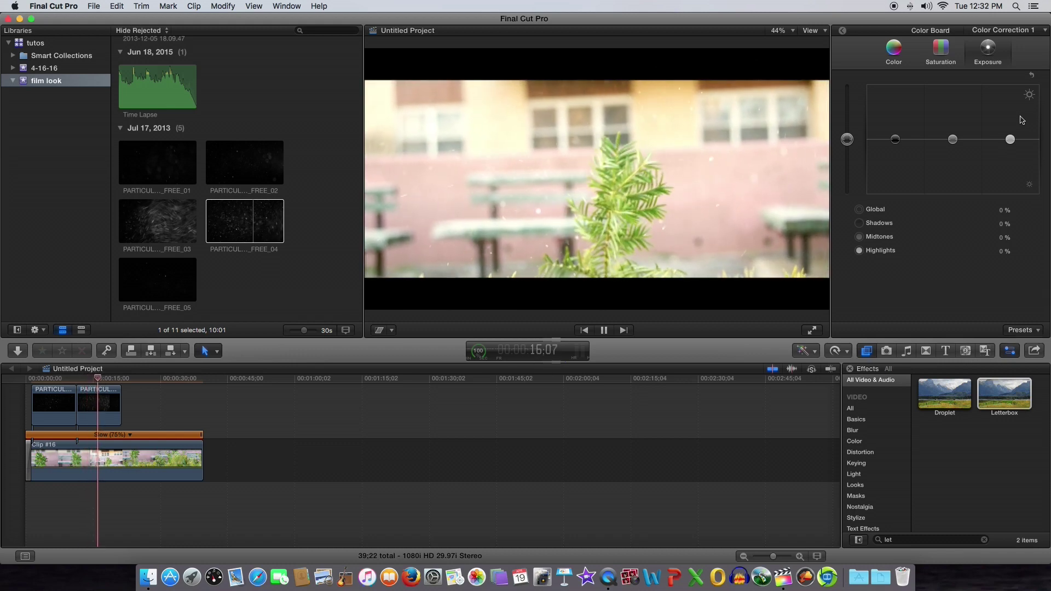
key(space)
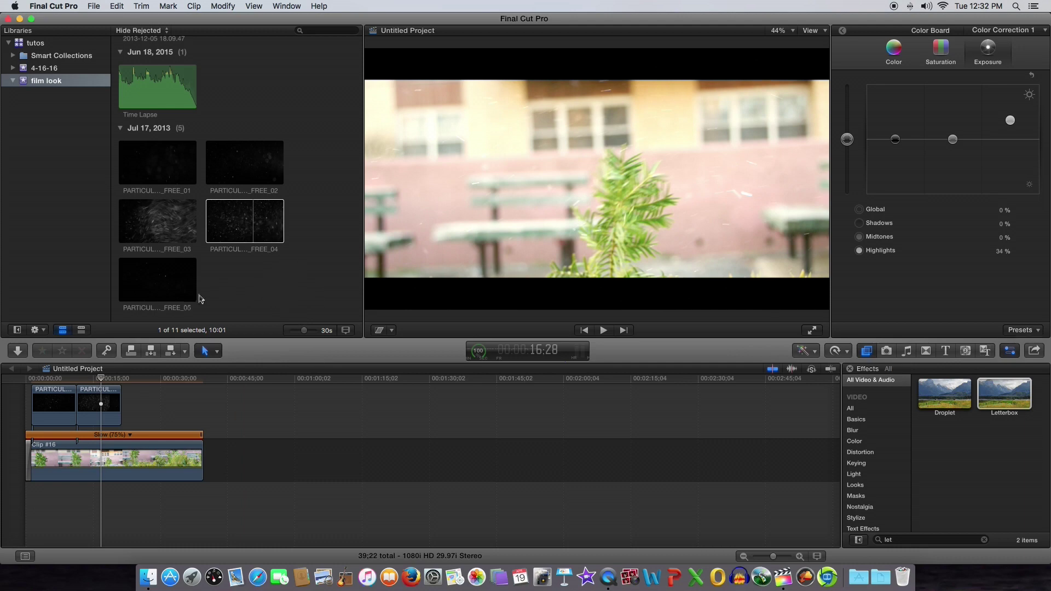
key(super+1)
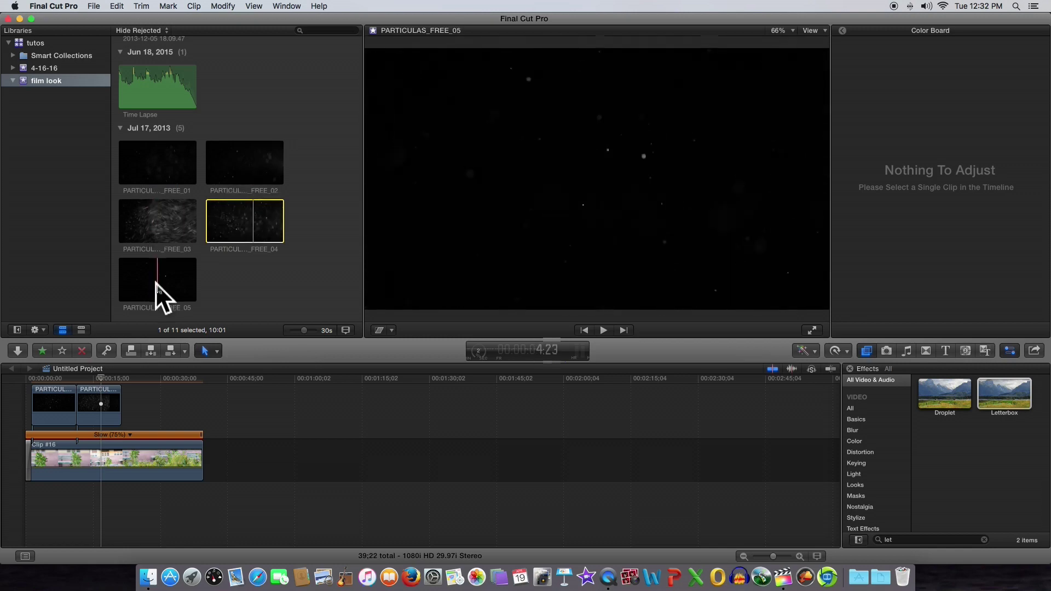
Preview particle clips PARTICULAS_FREE_05, 03, 04, 02, ending on PARTICULAS_FREE_01 in the viewer.
scroll(174, 273, down, 1)
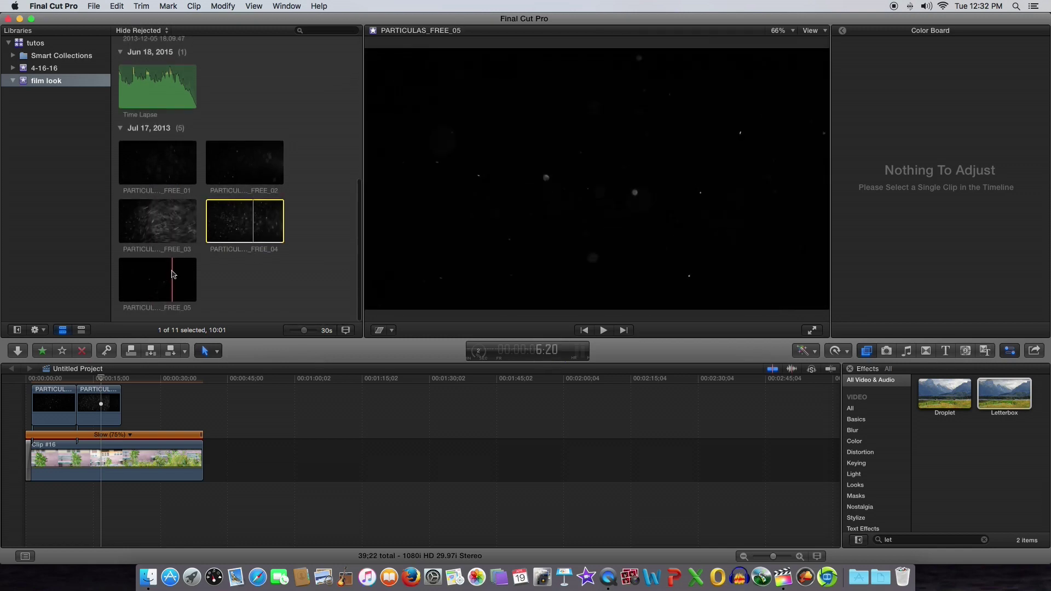
click(173, 289)
key(space)
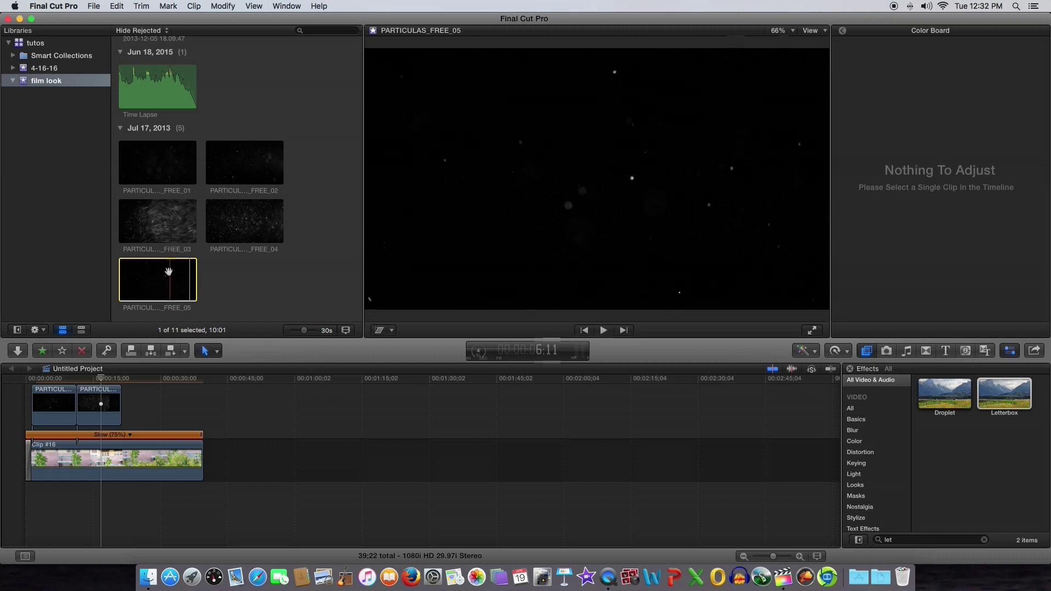
click(168, 229)
key(space)
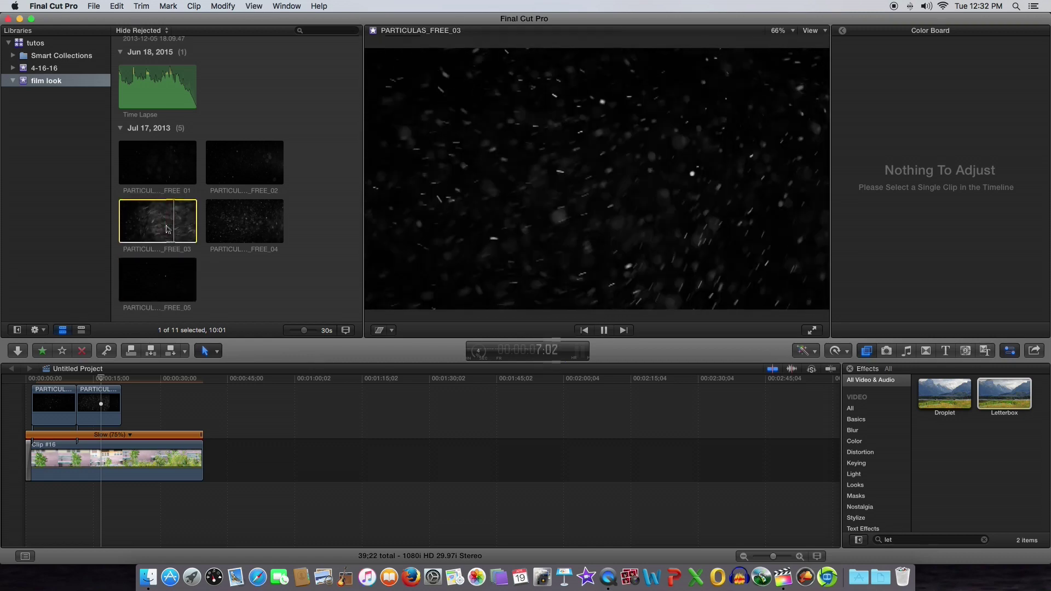
click(250, 214)
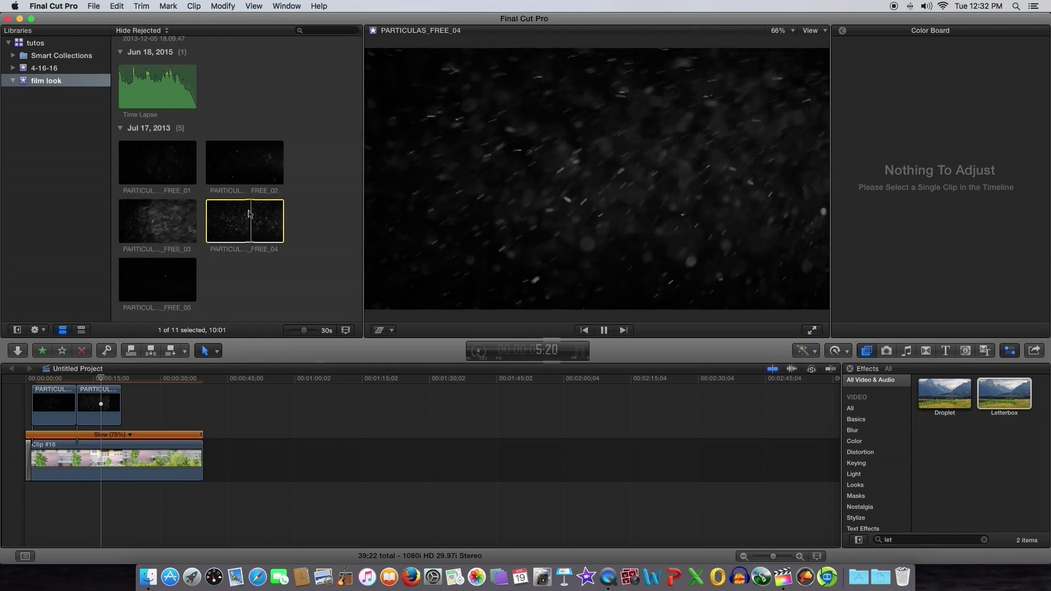
click(242, 177)
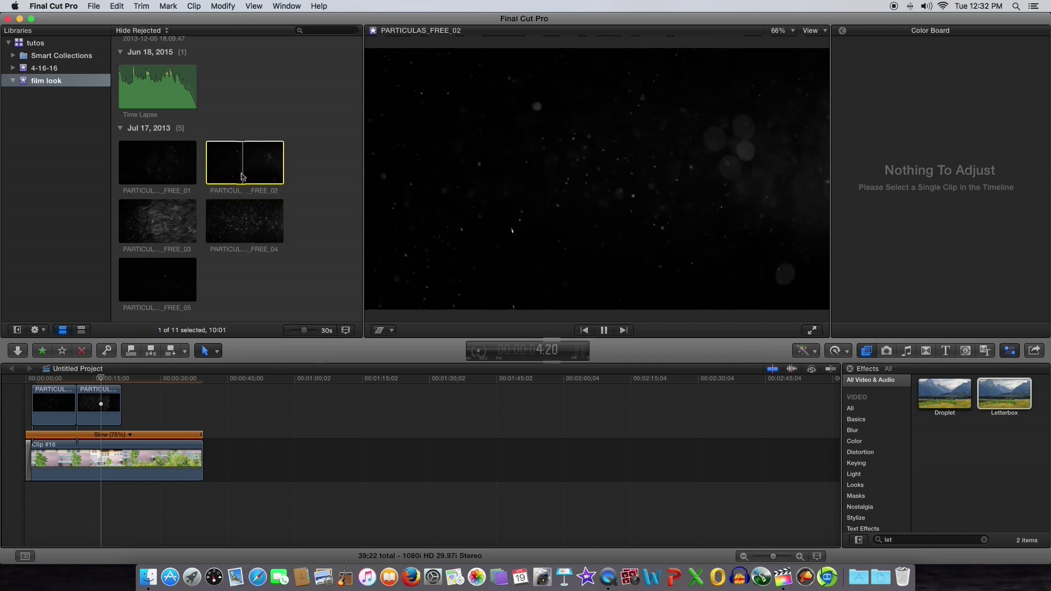
click(158, 171)
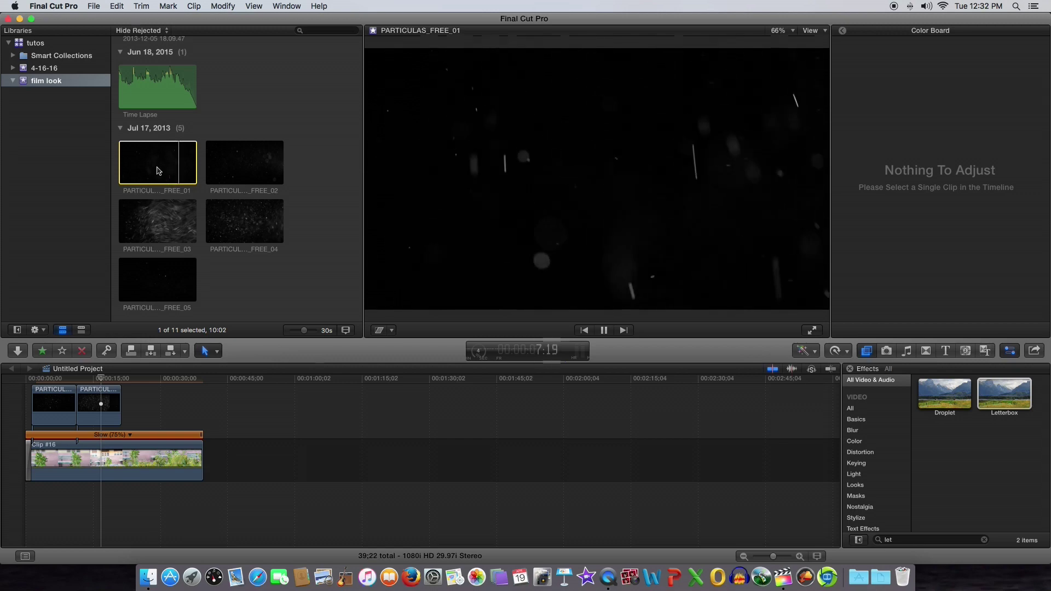
key(cmd+shift+f)
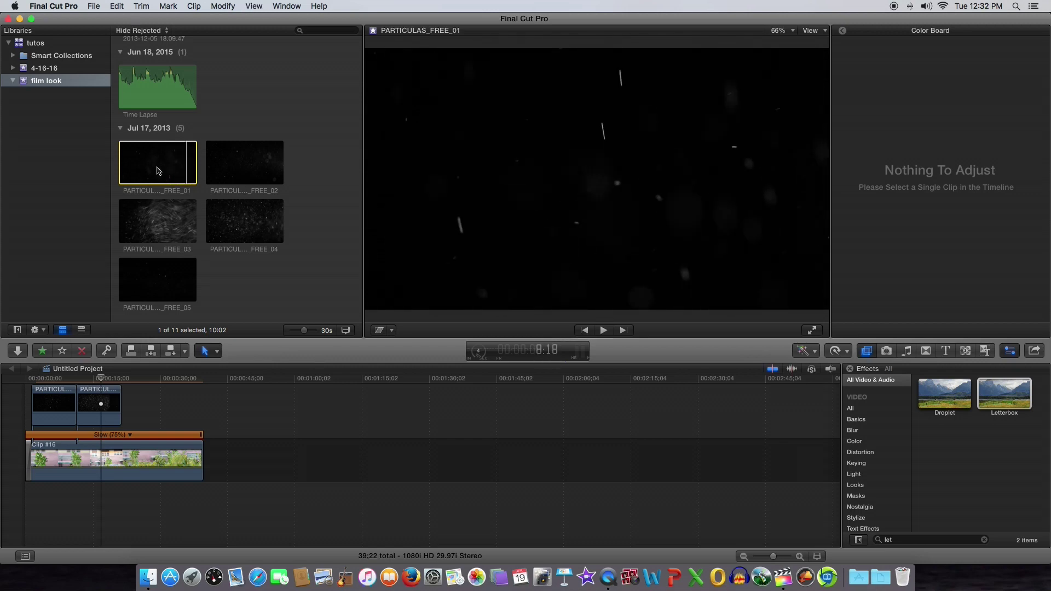